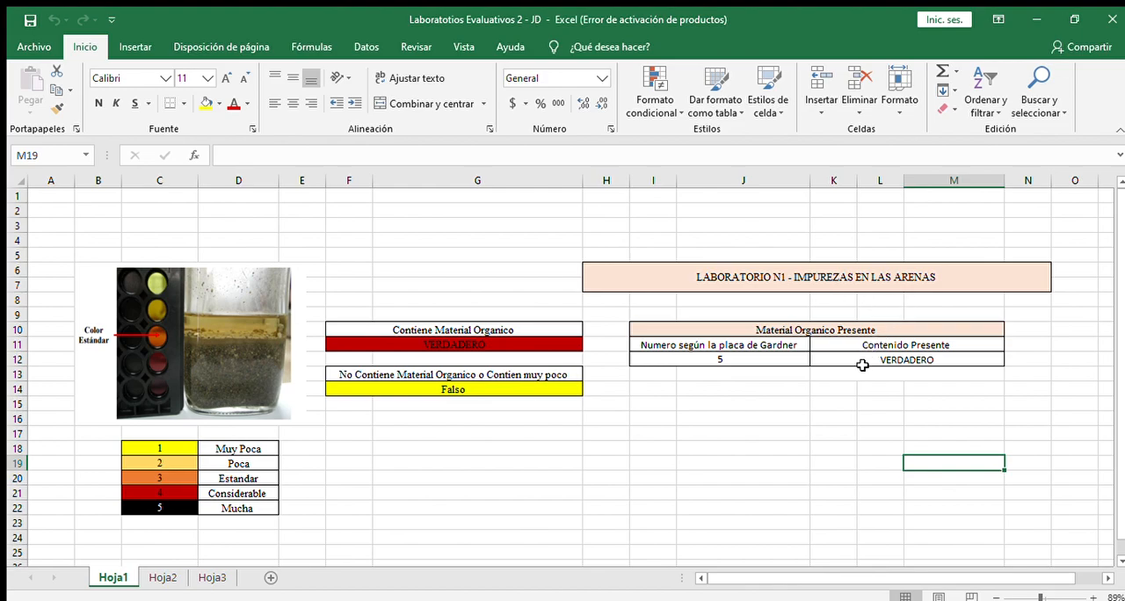
# Step: Check the Contenido Presente formula in K12 and clear the Gardner plate number in I12
pyautogui.click(956, 358)
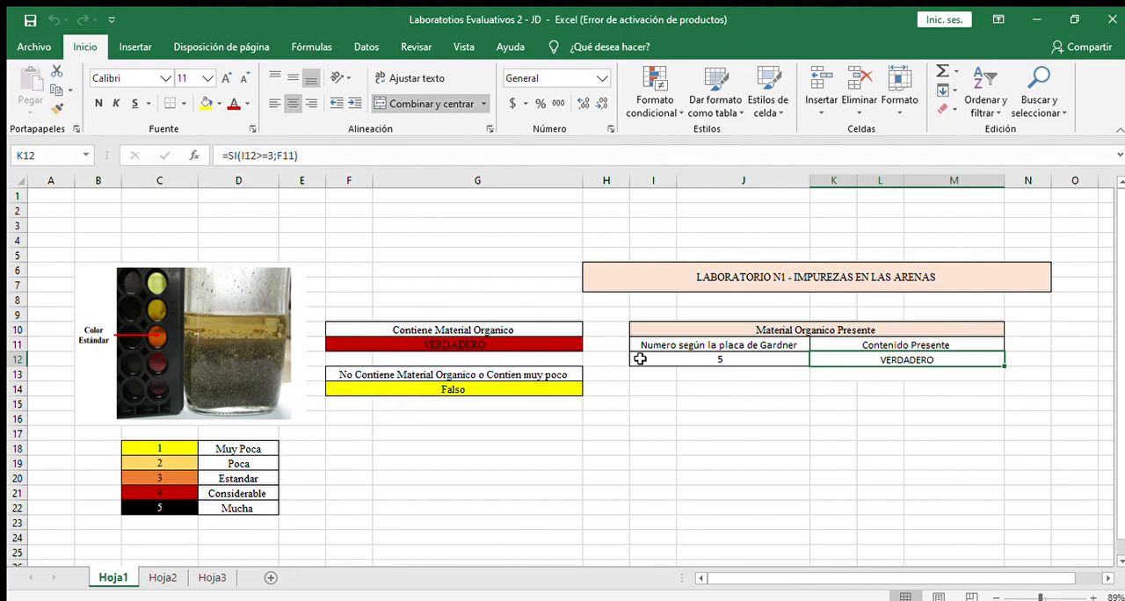
pyautogui.click(759, 361)
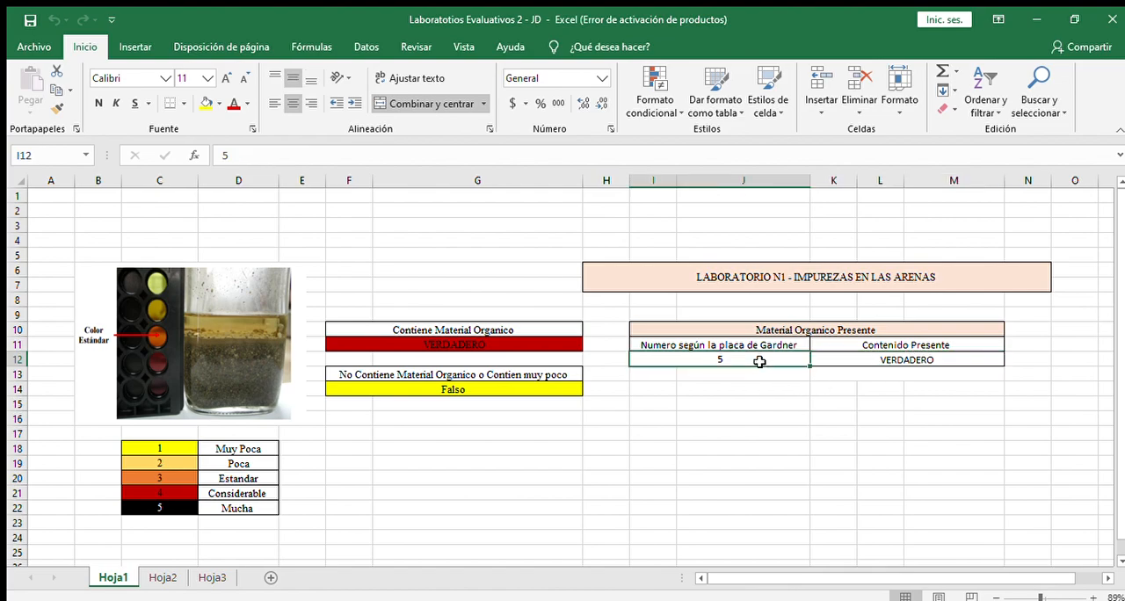
pyautogui.doubleClick(759, 362)
pyautogui.press('BackSpace')
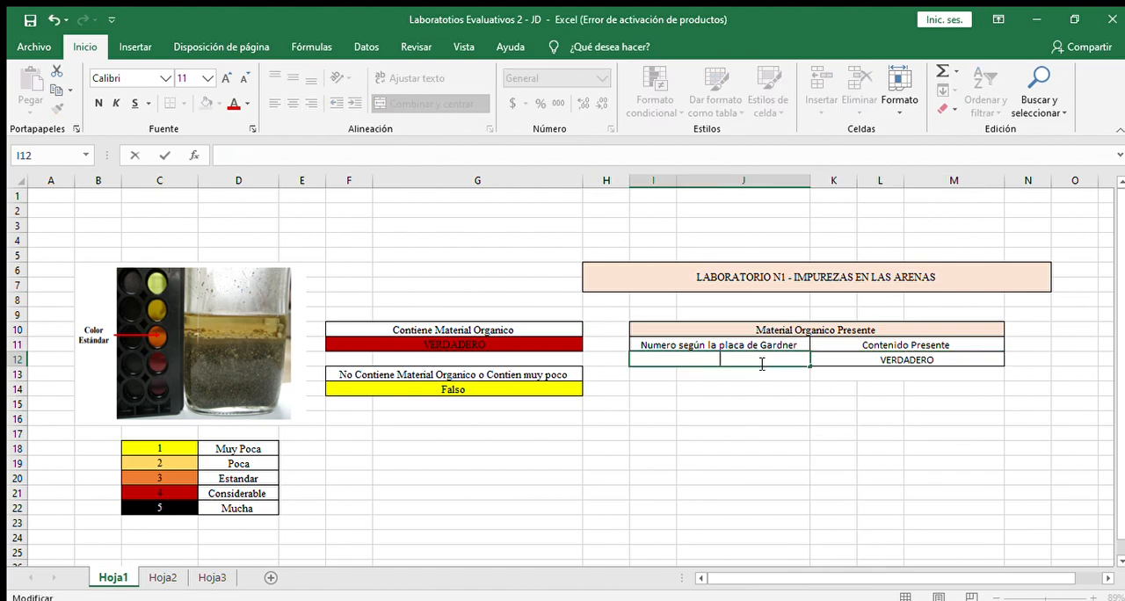
pyautogui.click(878, 358)
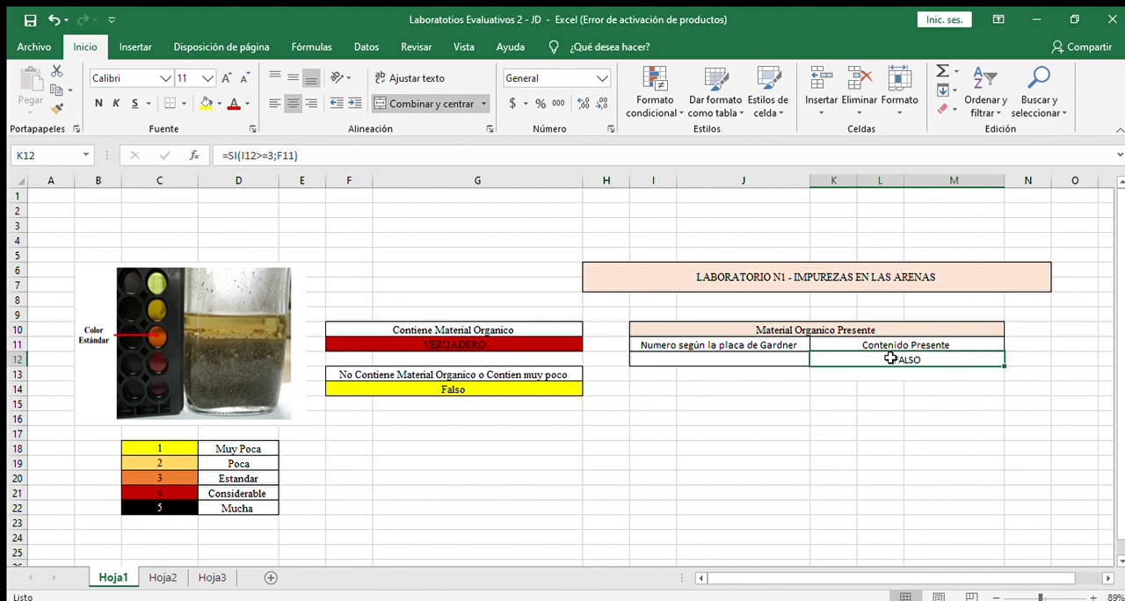
# Step: Test the organic content formula by entering 1, 2 and 3 in turn as the Gardner plate number in I12
pyautogui.click(710, 359)
pyautogui.write('1')
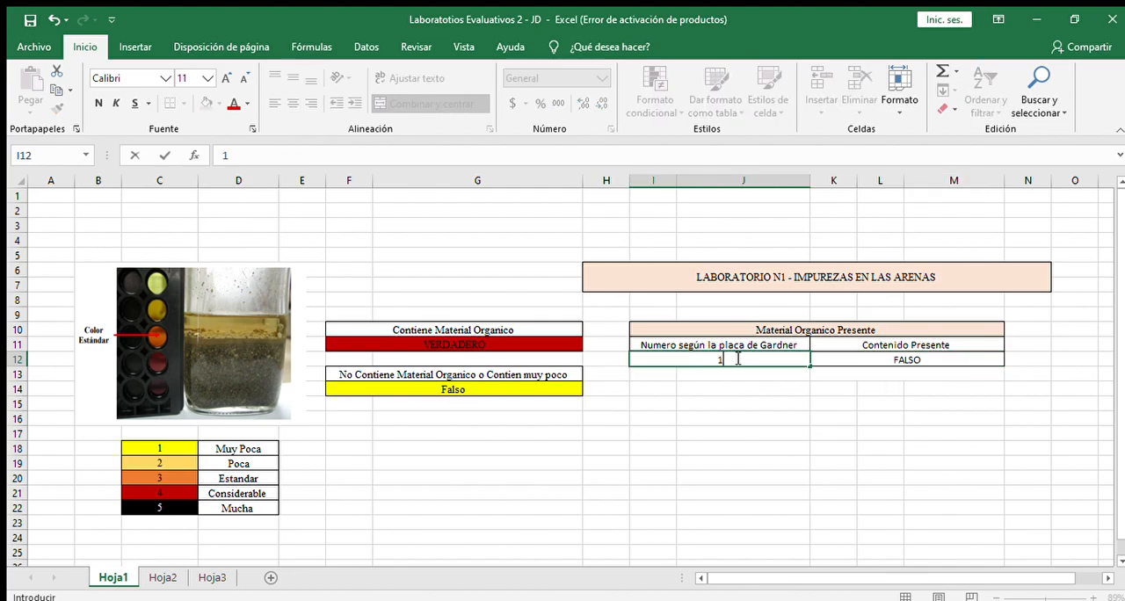
pyautogui.press('Return')
pyautogui.click(745, 359)
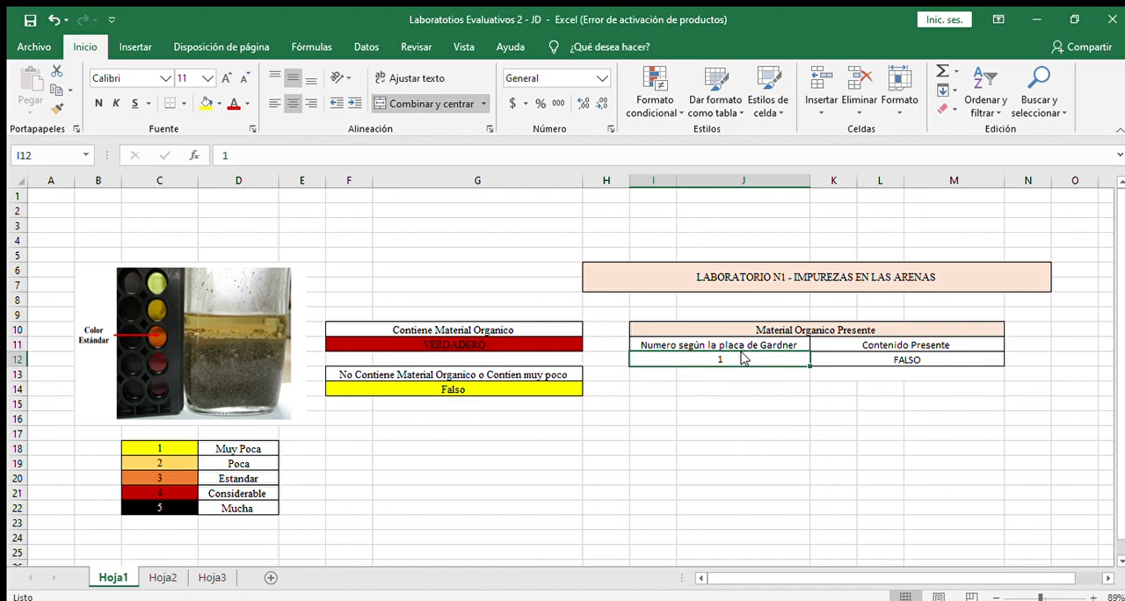
pyautogui.write('2')
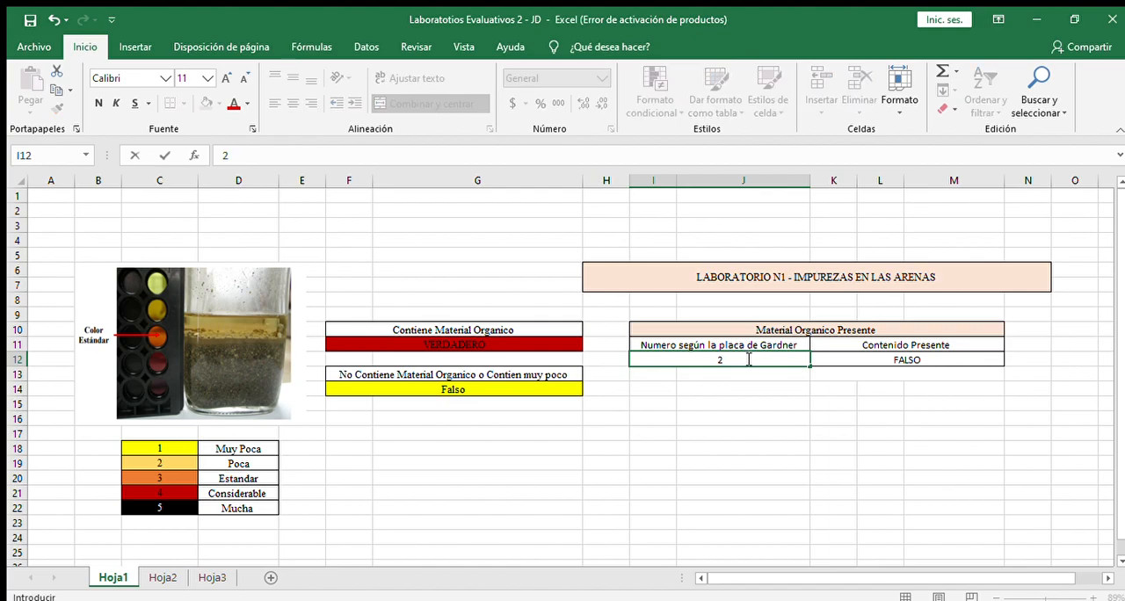
pyautogui.click(756, 413)
pyautogui.click(741, 356)
pyautogui.write('3')
pyautogui.press('Return')
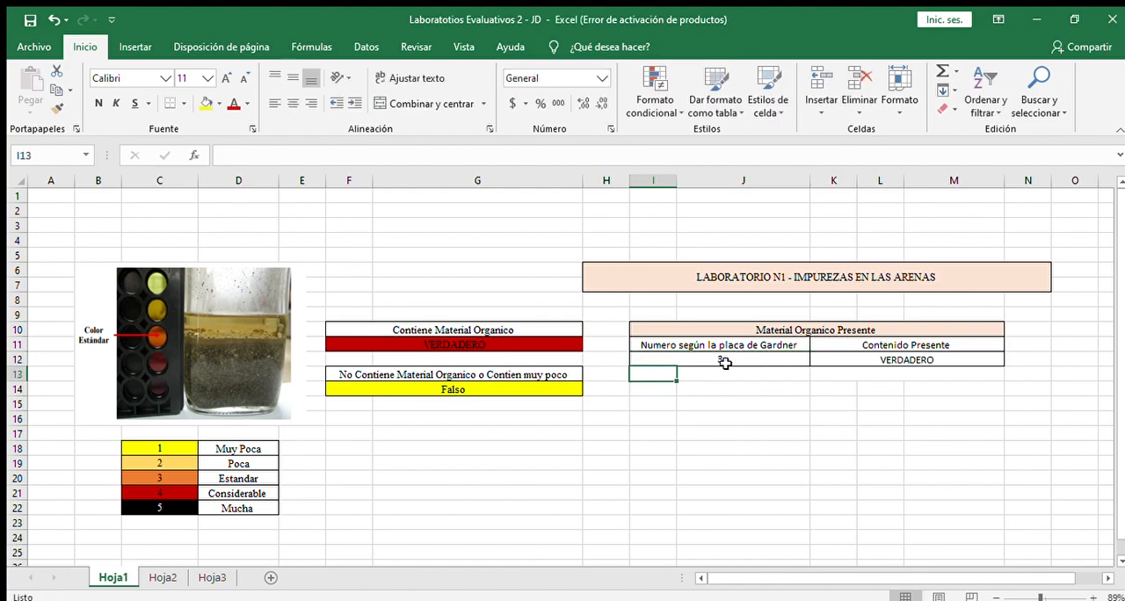
# Step: Set the Gardner plate number in I12 to 4
pyautogui.click(736, 359)
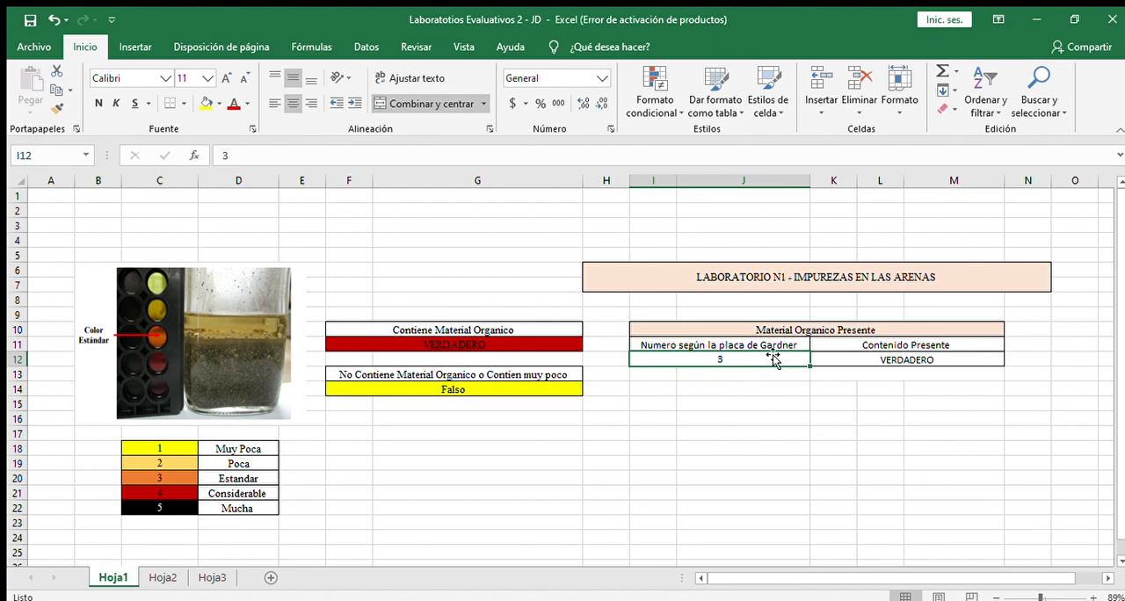
pyautogui.write('4')
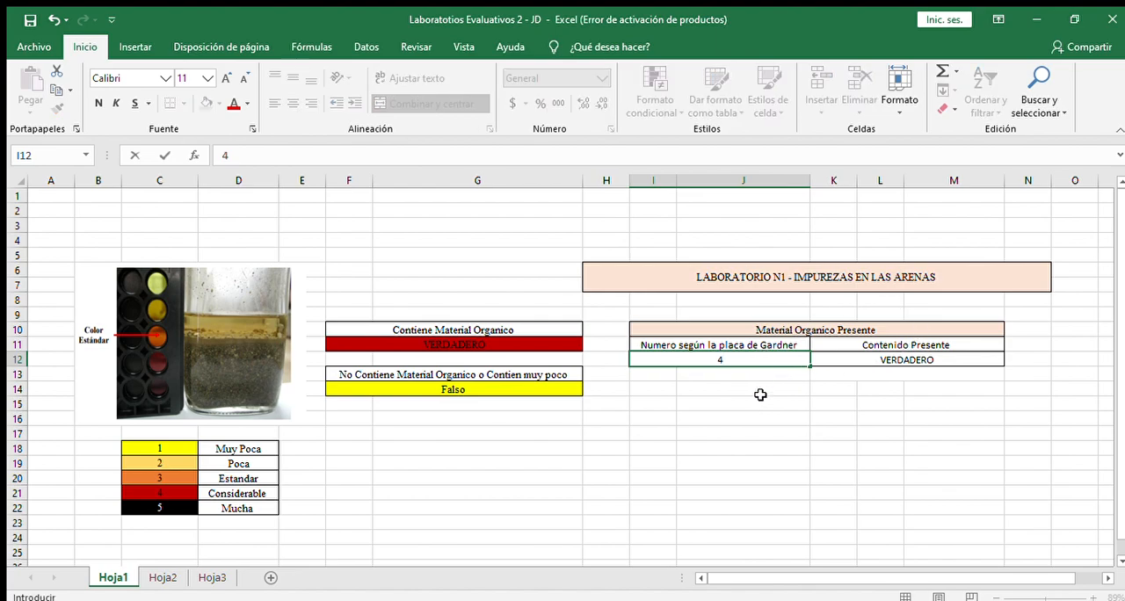
pyautogui.click(755, 400)
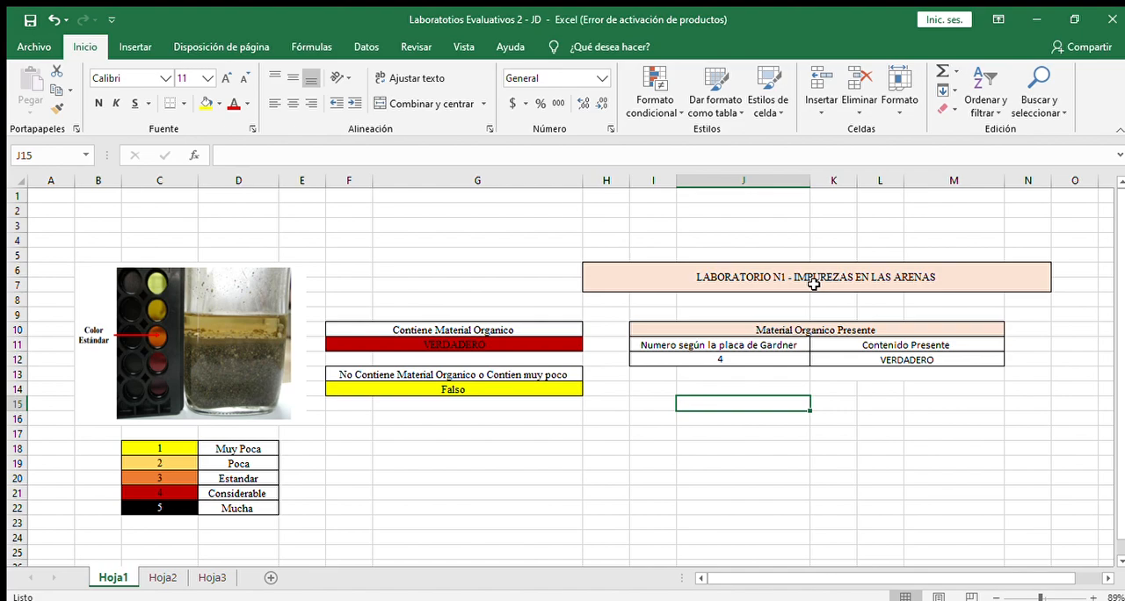
# Step: Open Hoja2 and inspect the P1 sum formula in G18 and the P2 value in G19
pyautogui.click(173, 577)
pyautogui.moveTo(1123, 342)
pyautogui.mouseDown()
pyautogui.moveTo(1116, 295)
pyautogui.moveTo(1114, 352)
pyautogui.moveTo(1114, 331)
pyautogui.mouseUp()
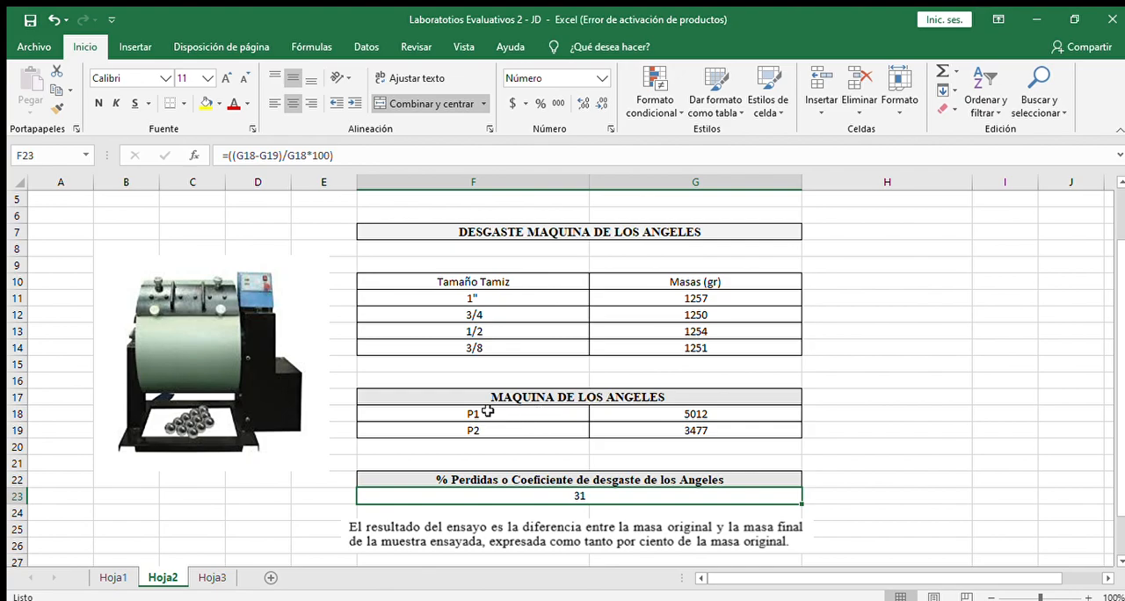
pyautogui.doubleClick(746, 413)
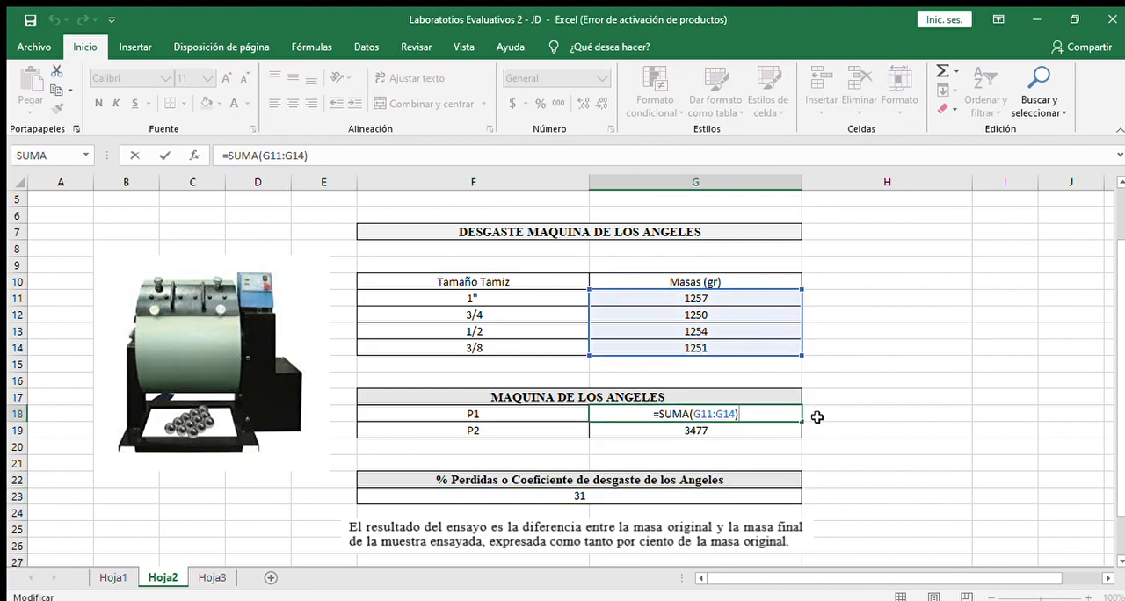
pyautogui.press('Escape')
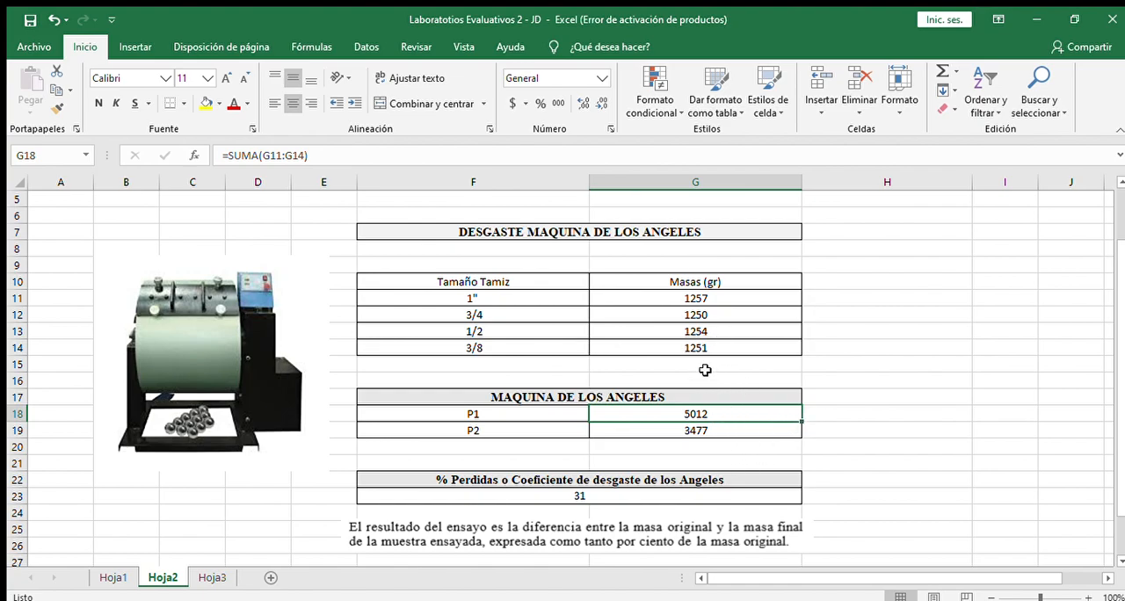
pyautogui.doubleClick(731, 410)
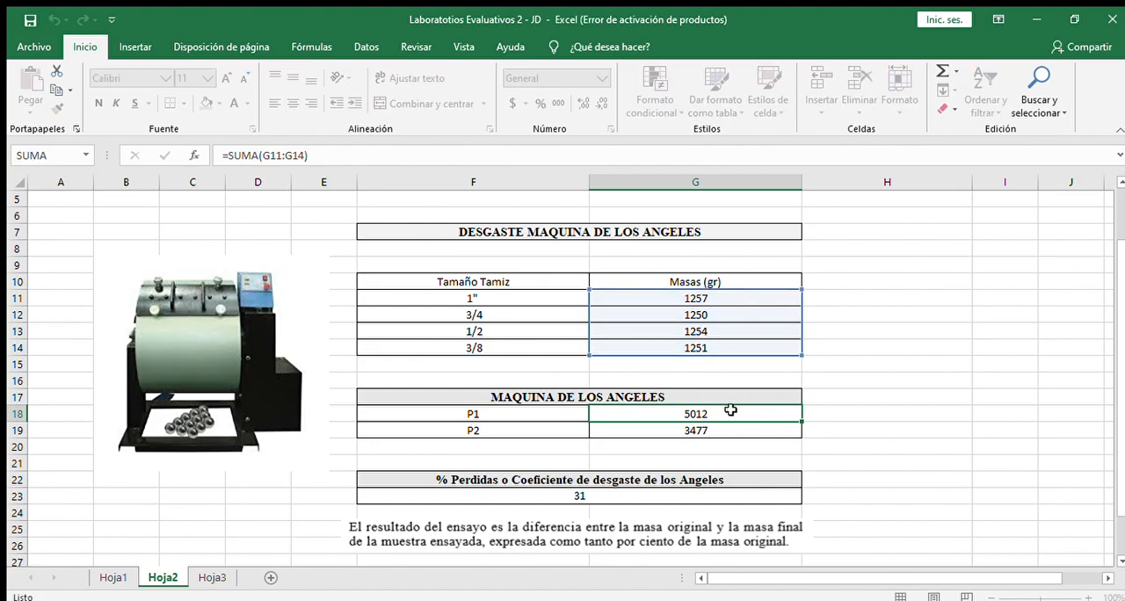
pyautogui.press('Escape')
pyautogui.click(497, 430)
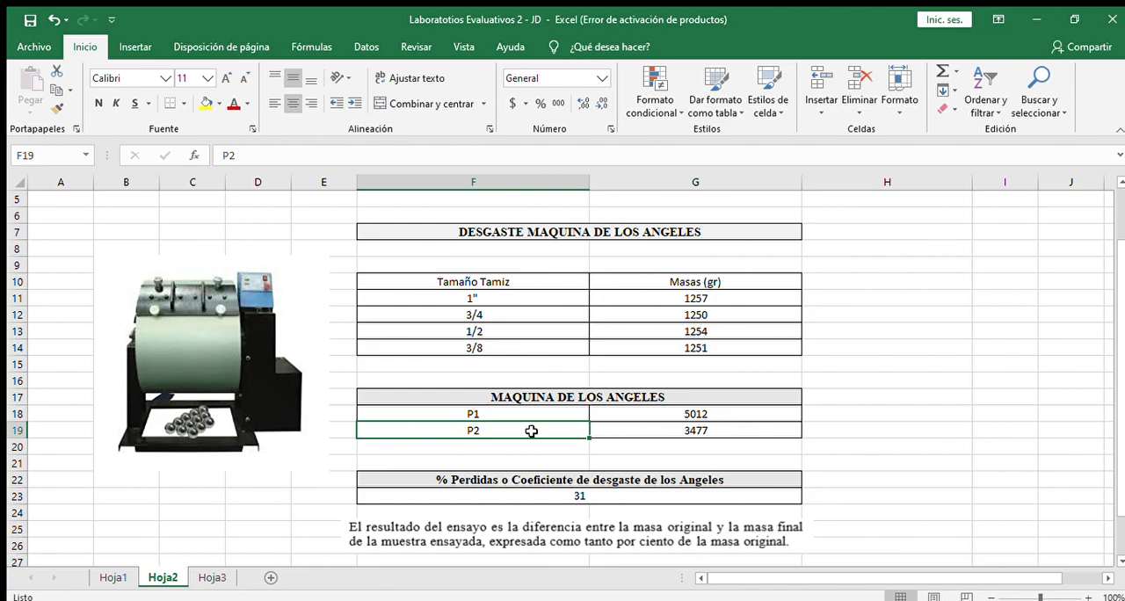
pyautogui.doubleClick(735, 414)
pyautogui.press('Escape')
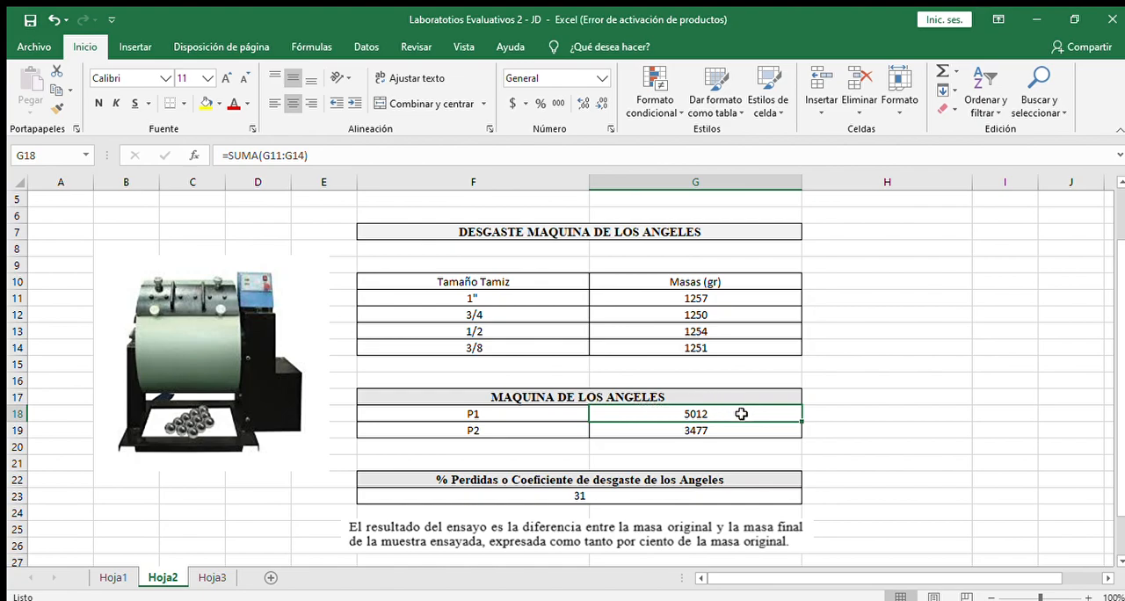
pyautogui.click(712, 430)
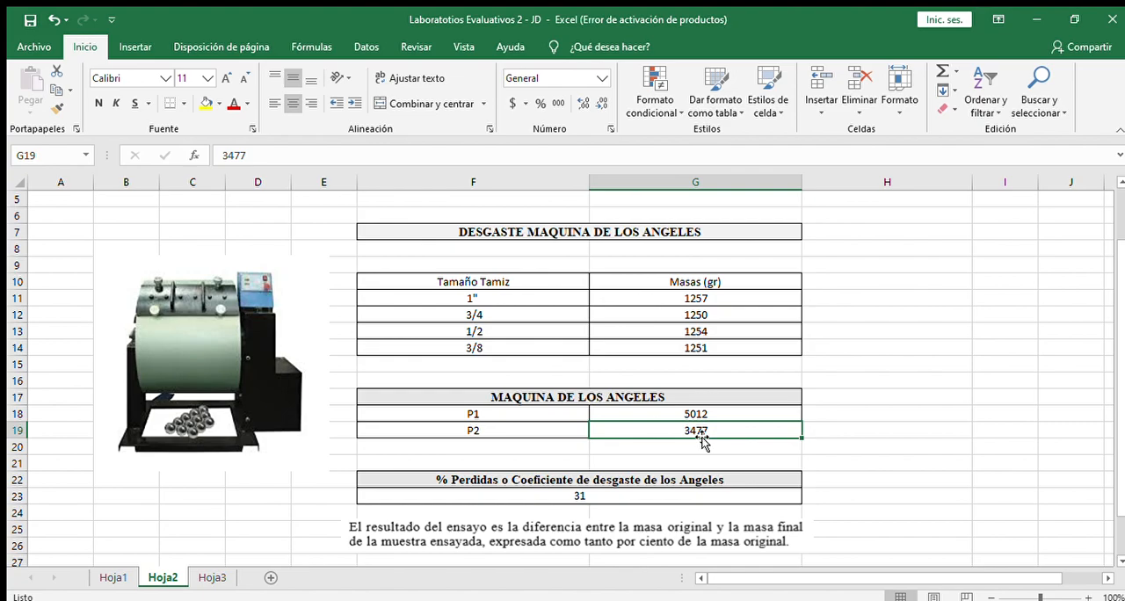
pyautogui.doubleClick(656, 415)
pyautogui.press('Escape')
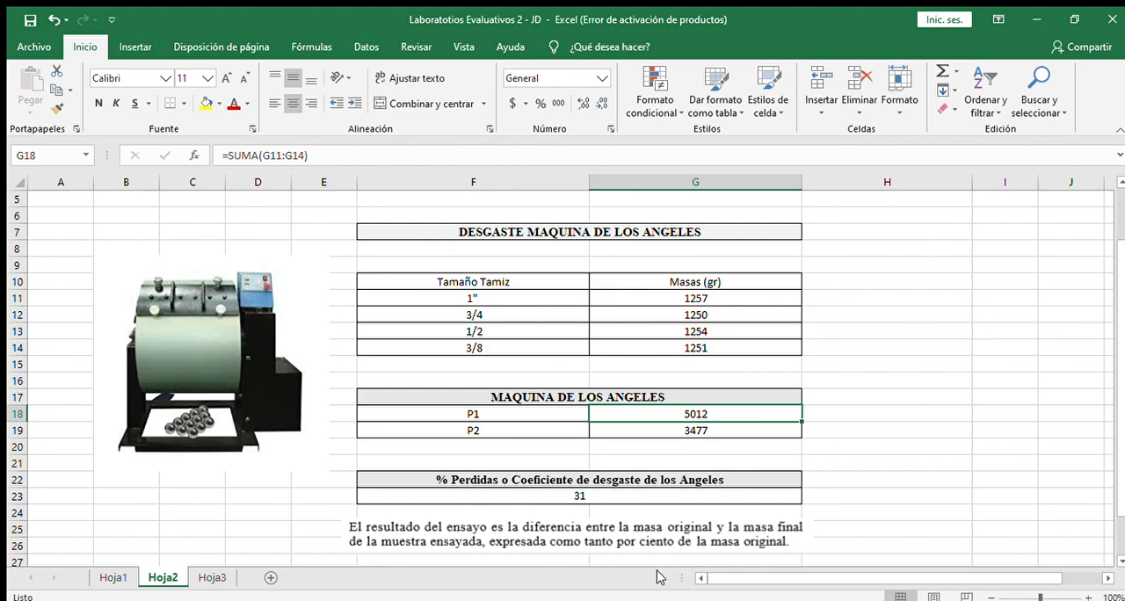
# Step: Examine the explanatory note under the results and the Los Angeles wear coefficient formula in F23
pyautogui.click(647, 540)
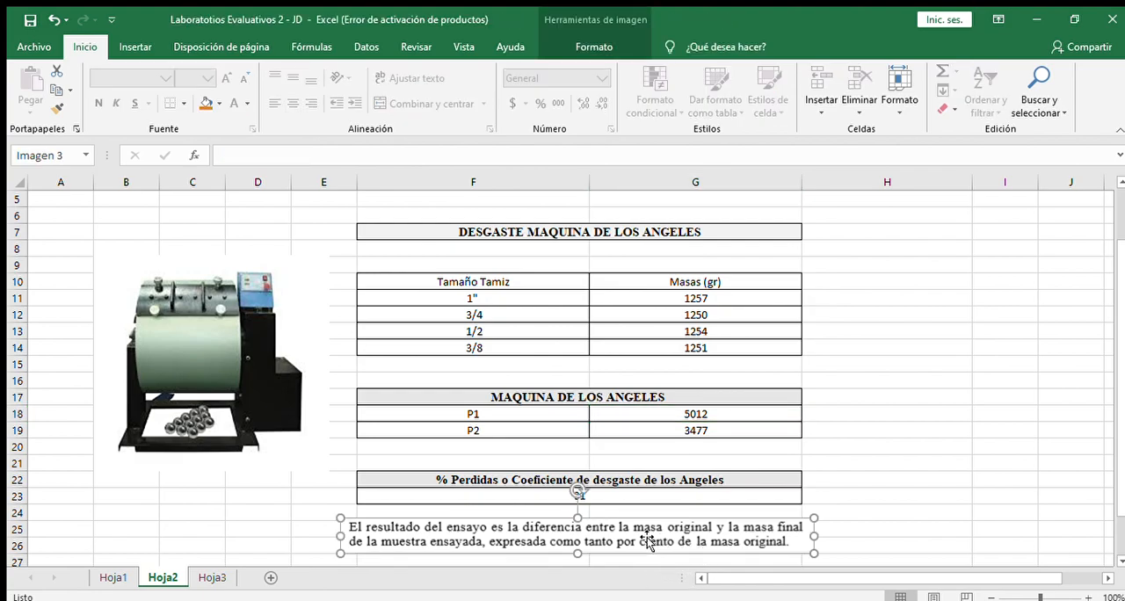
pyautogui.click(826, 493)
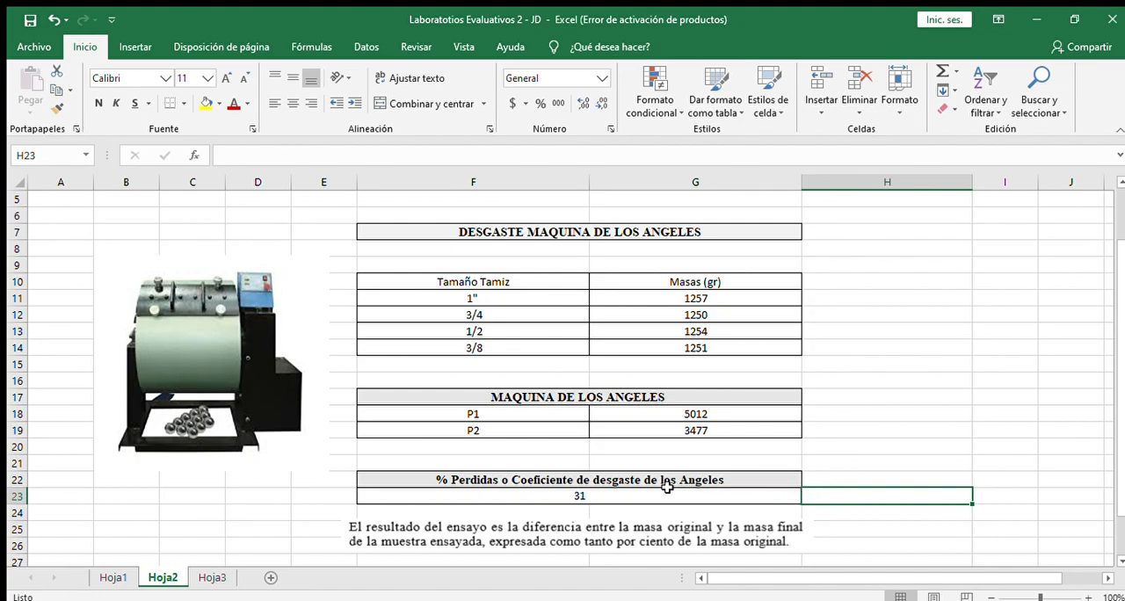
pyautogui.doubleClick(609, 499)
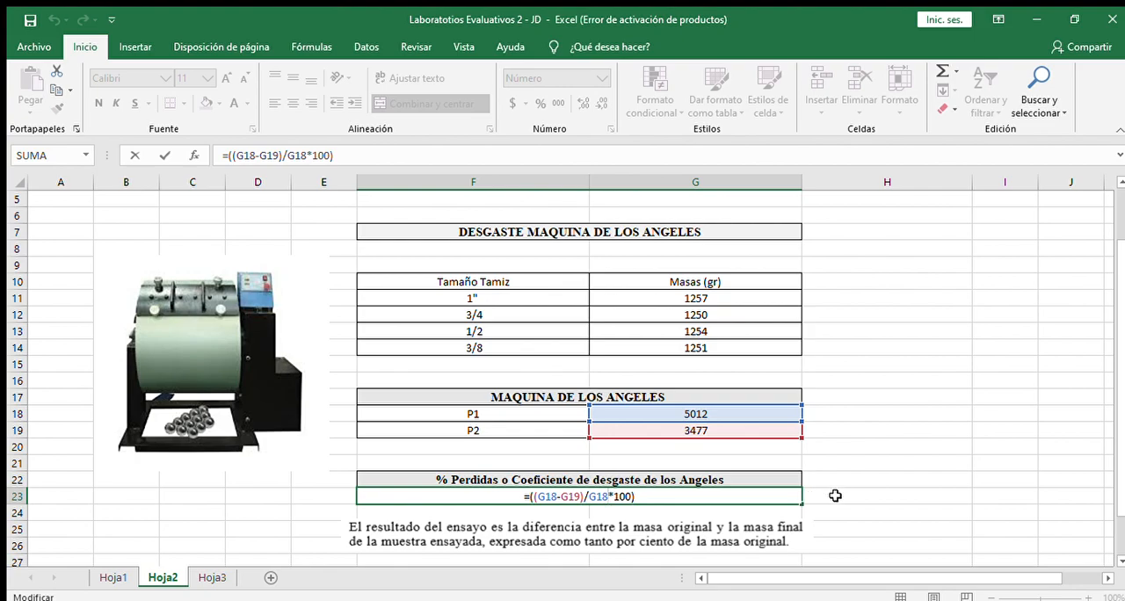
pyautogui.hotkey('ctrl', 'Return')
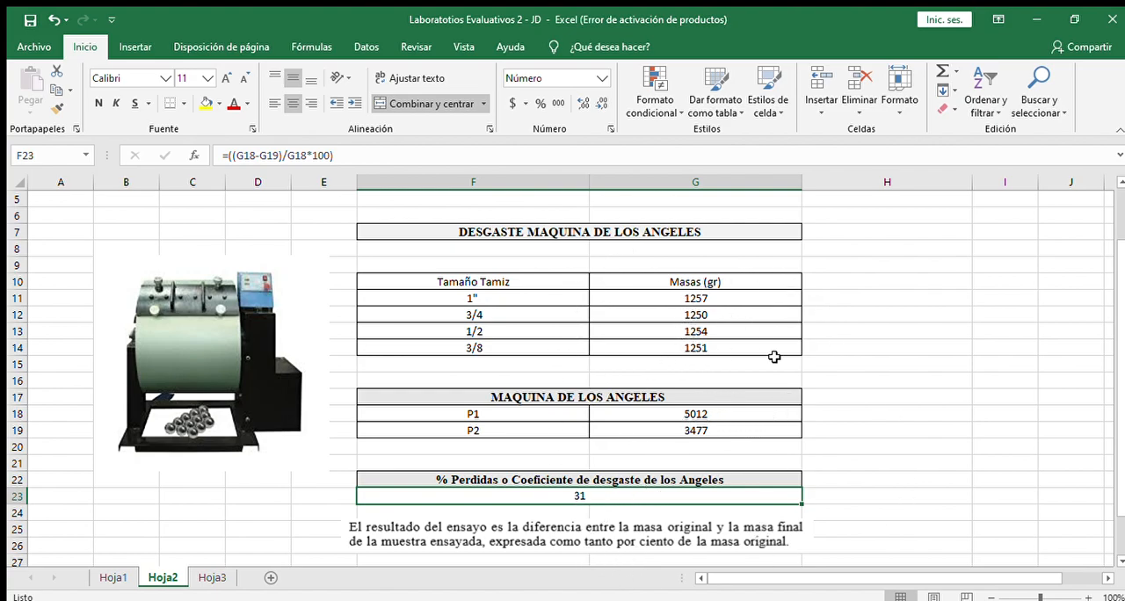
# Step: Set the mass for the 1/2 sieve in G13 to 700 g
pyautogui.click(729, 418)
pyautogui.click(733, 429)
pyautogui.click(722, 333)
pyautogui.write('700')
pyautogui.press('Return')
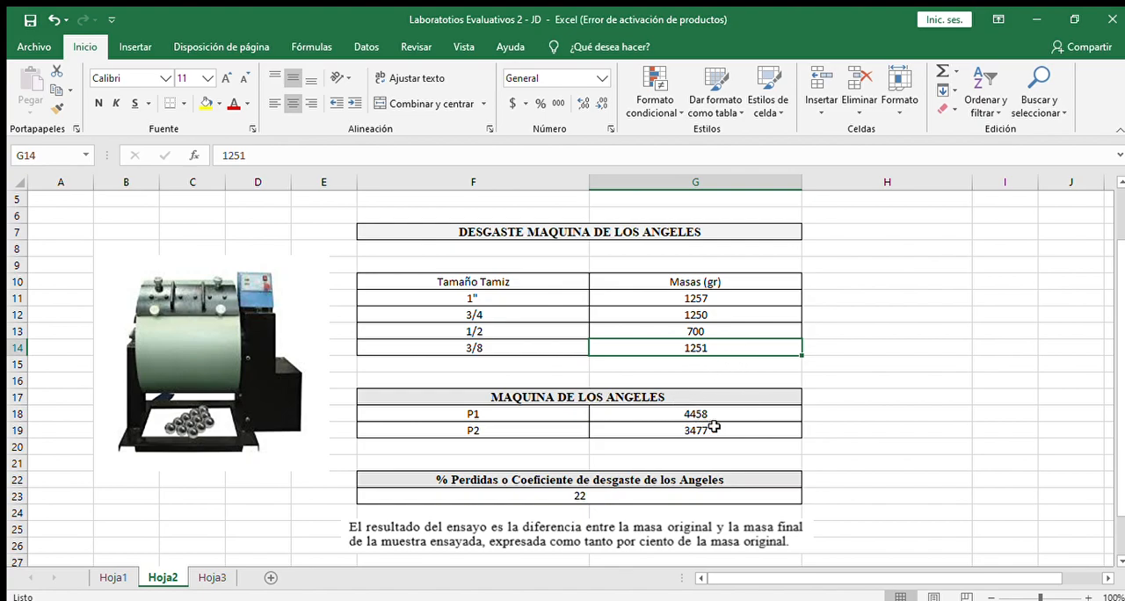
# Step: Review the 1" sieve mass, the P1 sum formula and the P2 value using the updated masses
pyautogui.click(706, 300)
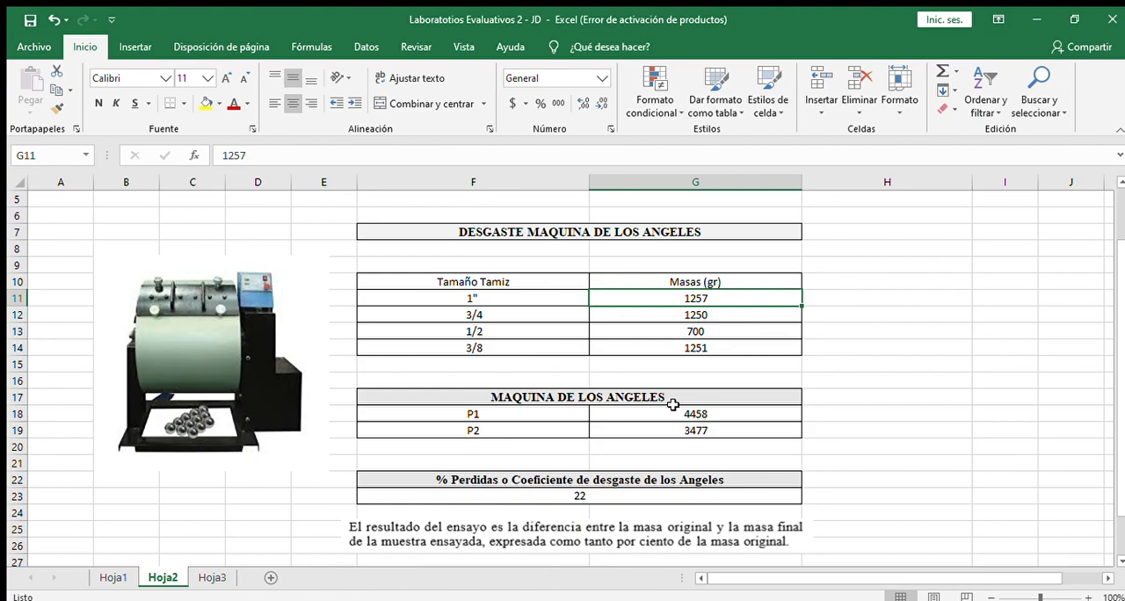
pyautogui.doubleClick(718, 412)
pyautogui.press('Escape')
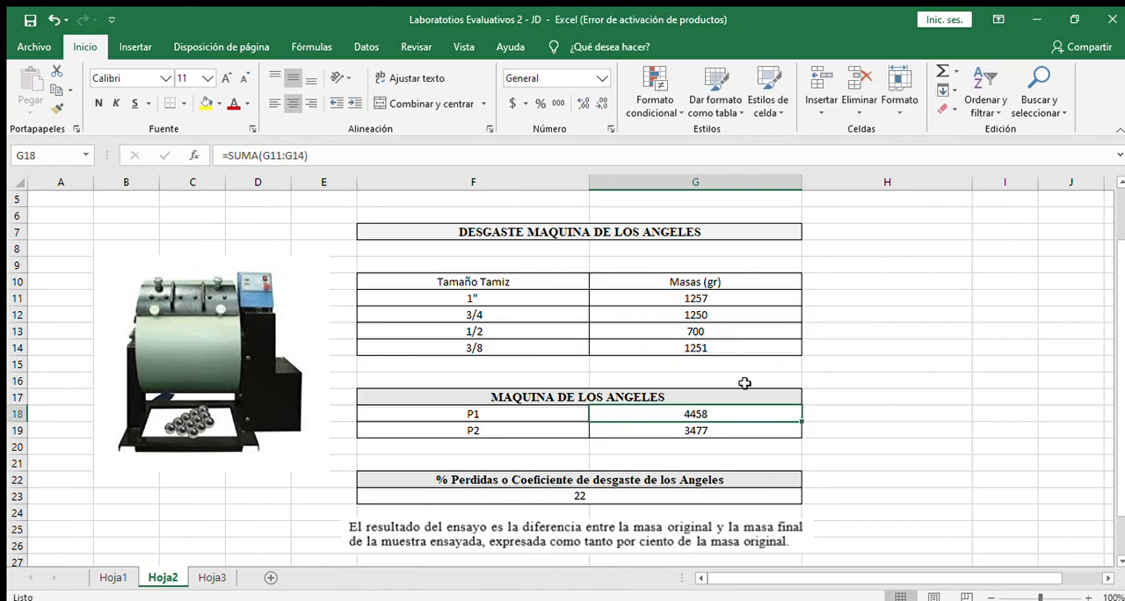
pyautogui.click(718, 431)
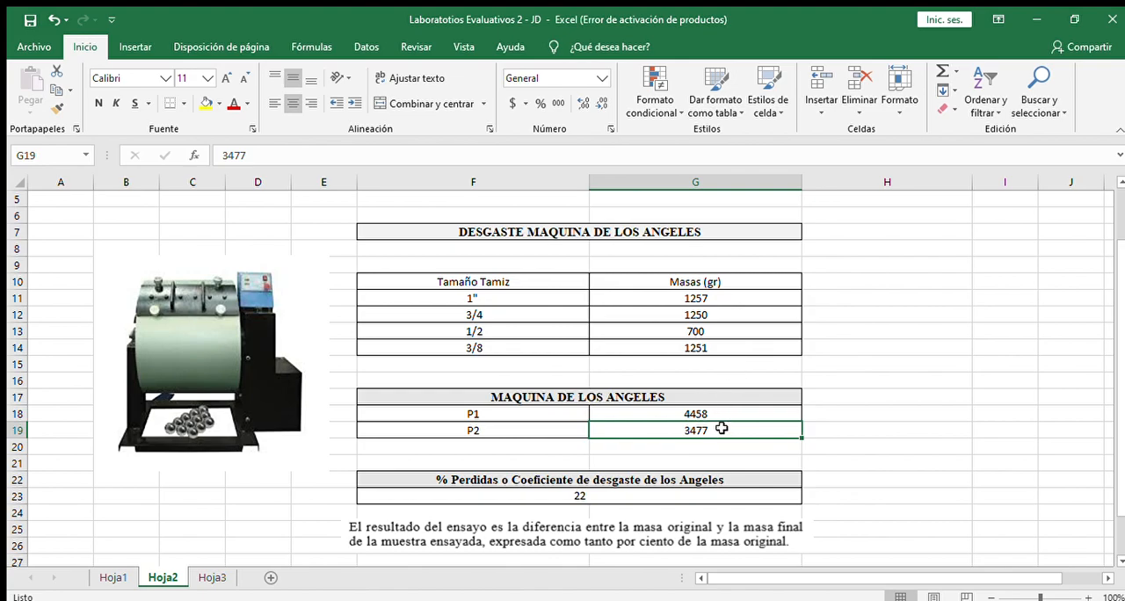
# Step: Set the mass for the 3/4 sieve in G12 to 900 g
pyautogui.click(692, 314)
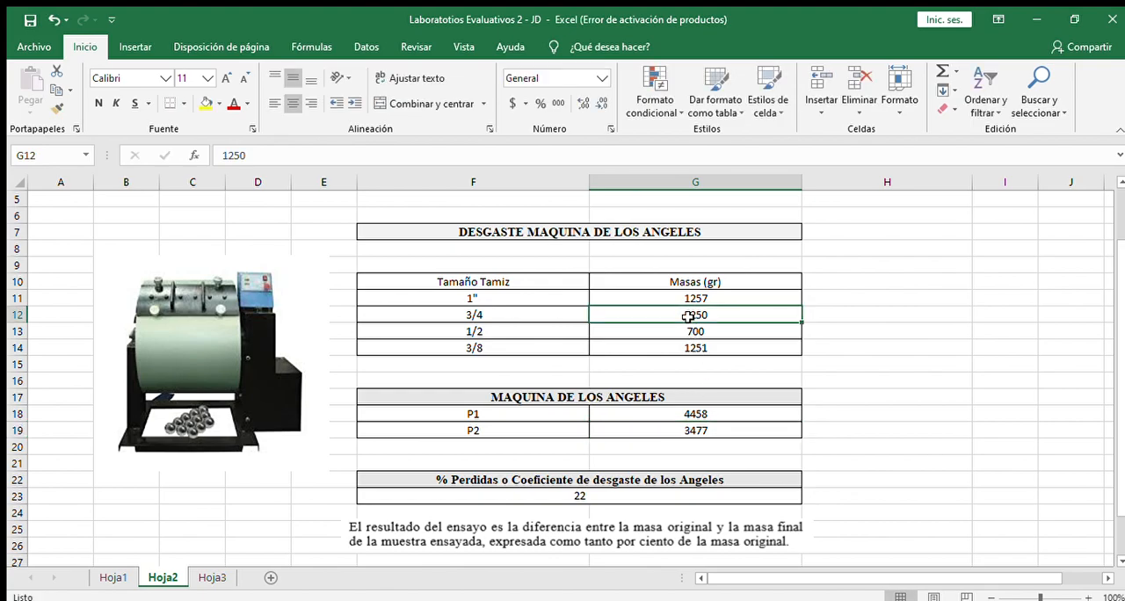
pyautogui.write('900')
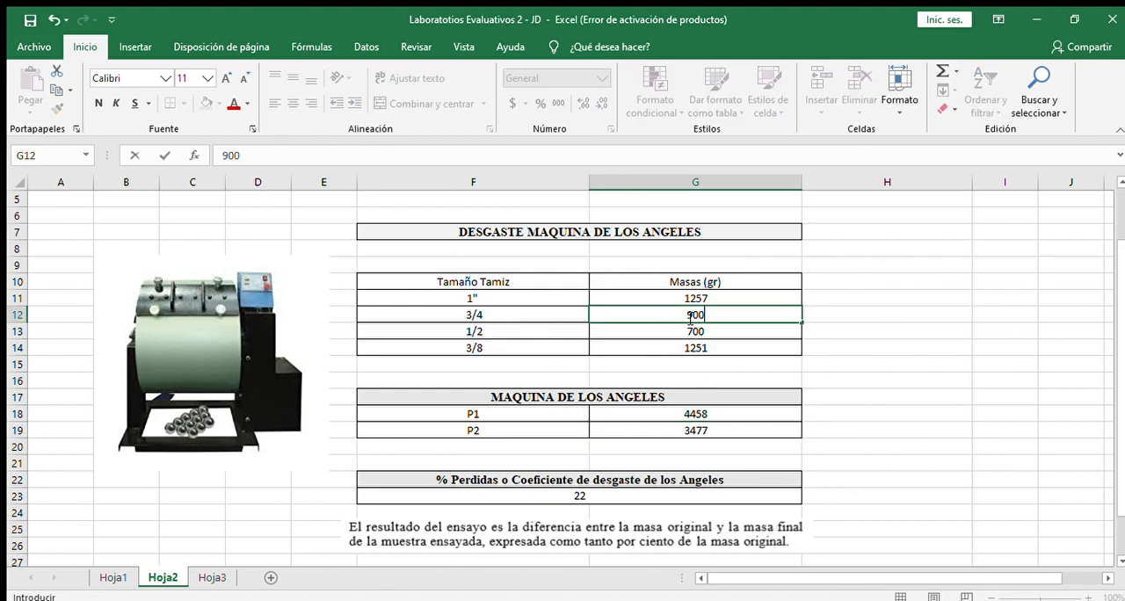
pyautogui.press('Return')
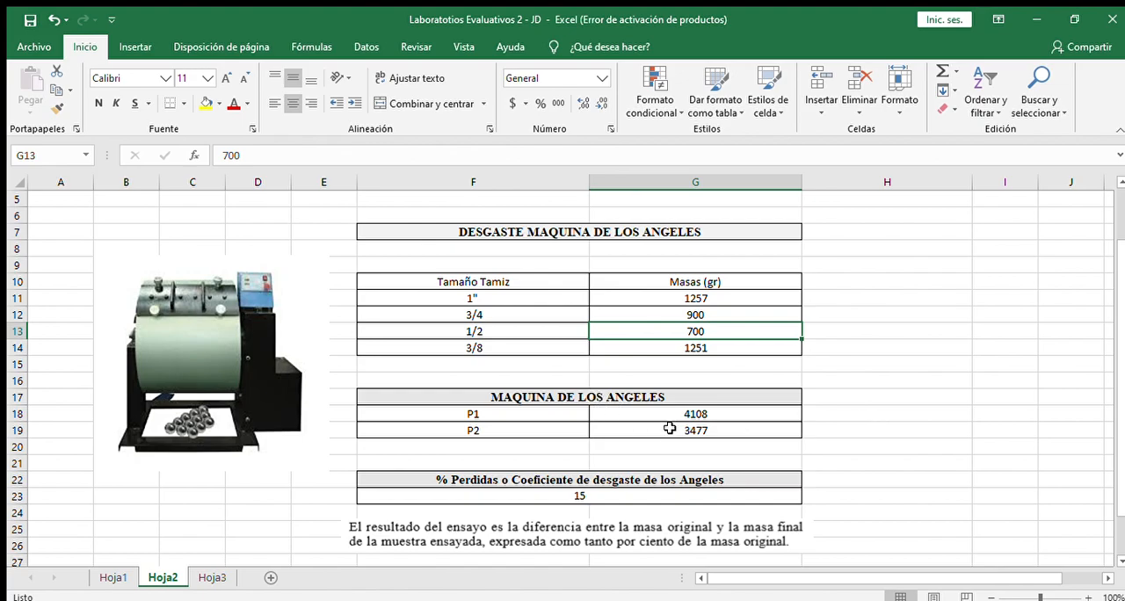
# Step: Inspect P1, P2 and the wear coefficient formula in F23 after the 3/4 sieve mass change
pyautogui.click(674, 401)
pyautogui.click(655, 410)
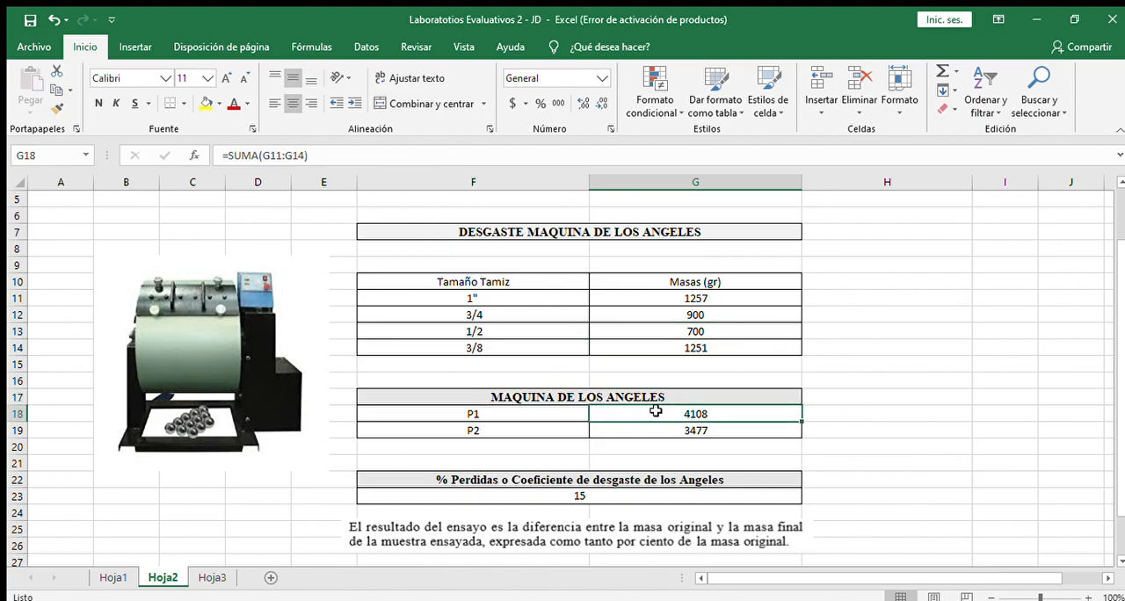
pyautogui.click(657, 431)
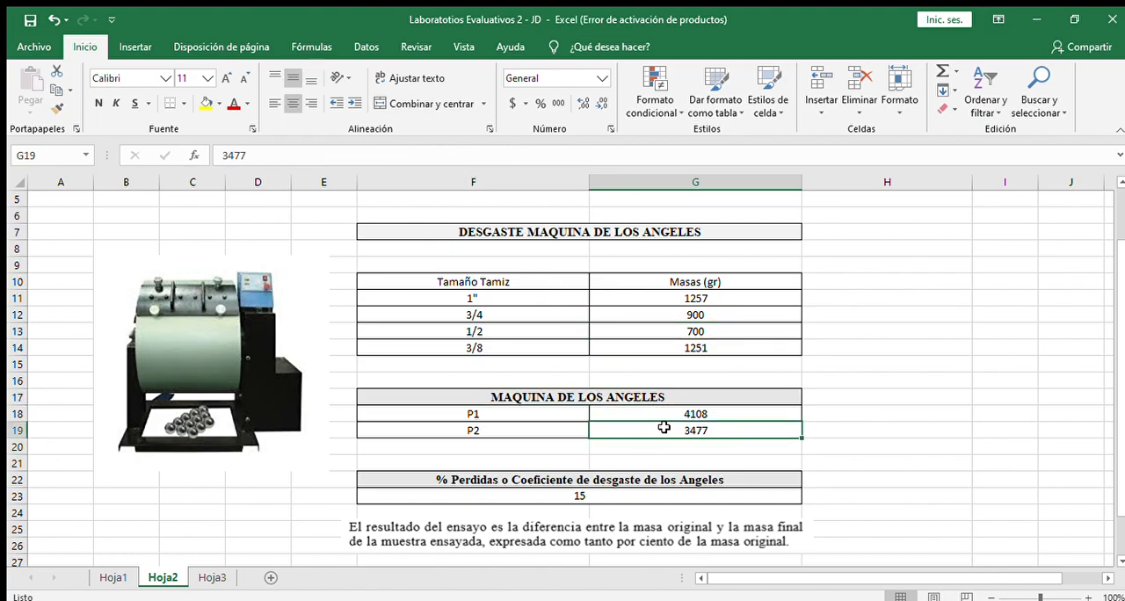
pyautogui.doubleClick(738, 430)
pyautogui.press('Escape')
pyautogui.doubleClick(591, 496)
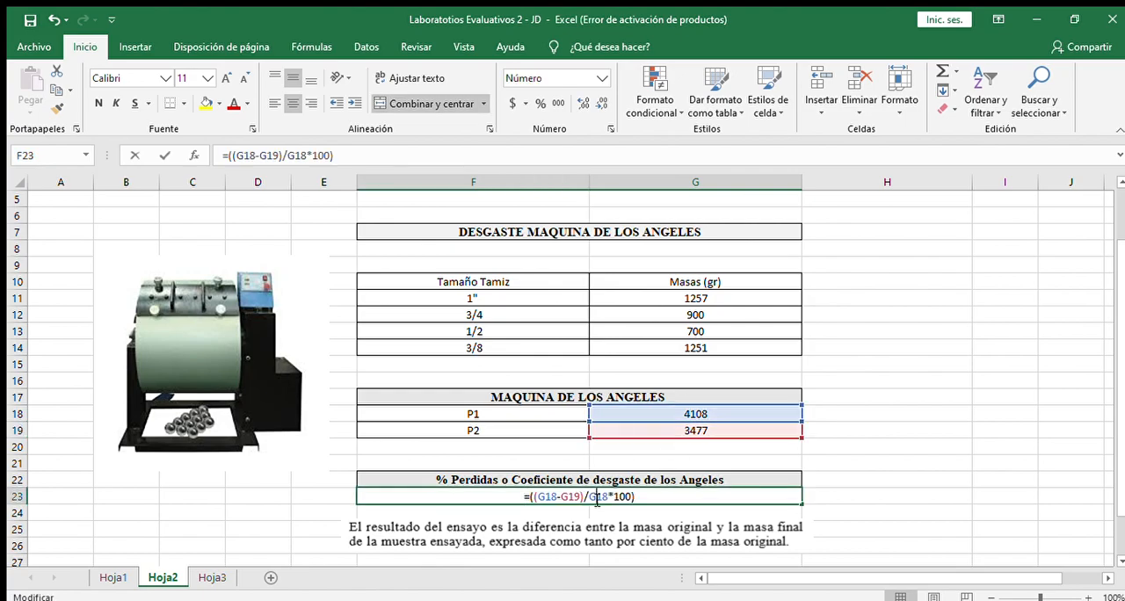
pyautogui.press('Escape')
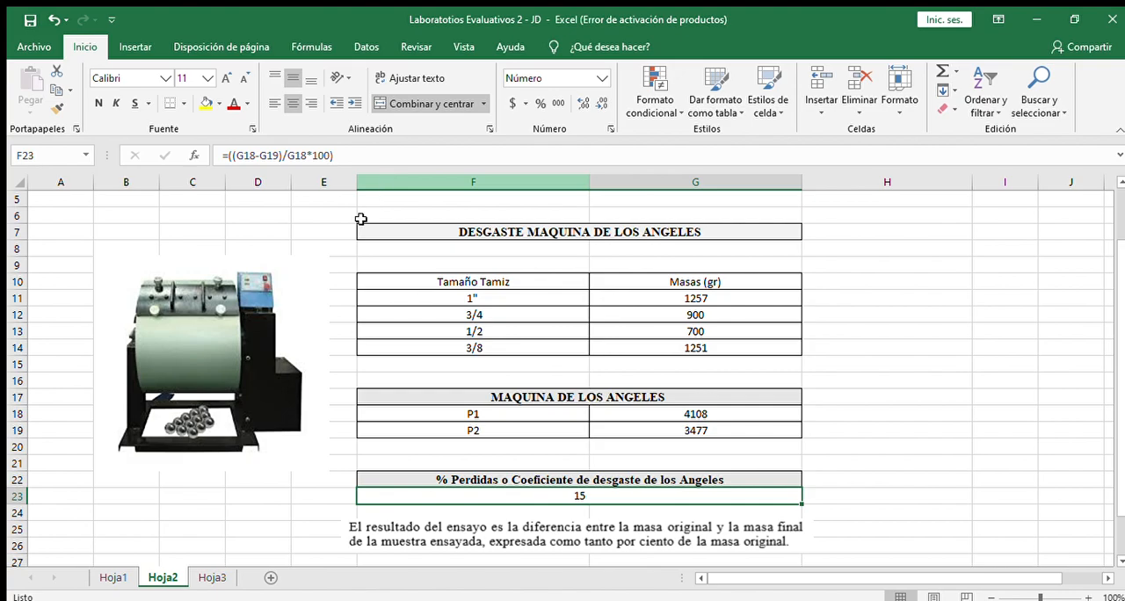
# Step: Open the Micro Deval sheet Hoja3 and inspect the total sieve mass formula in G14
pyautogui.click(211, 577)
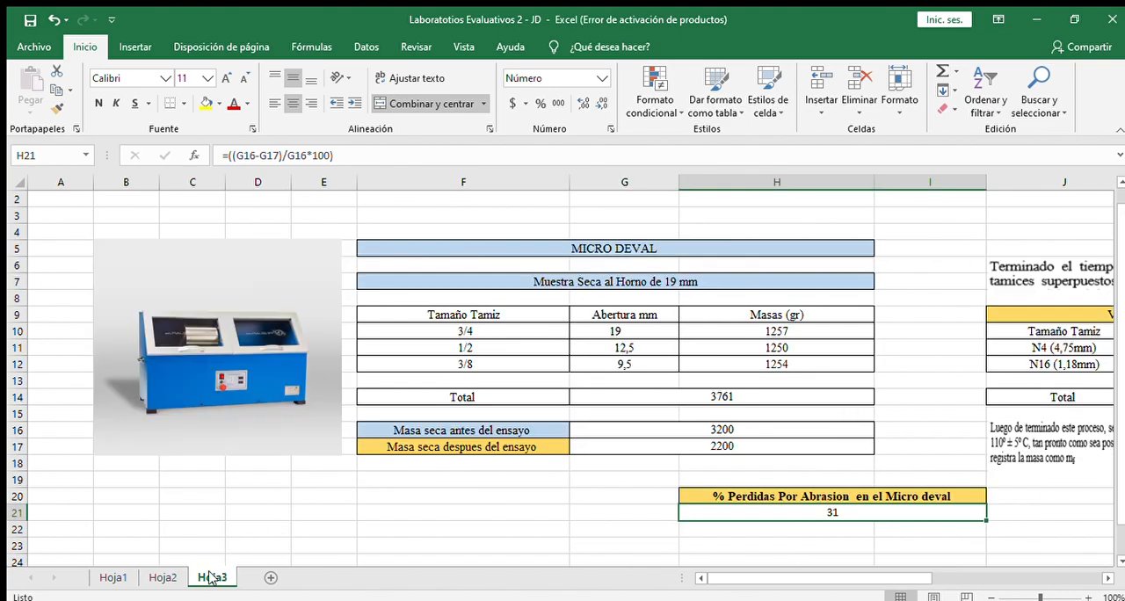
pyautogui.moveTo(822, 578); pyautogui.dragTo(873, 582)
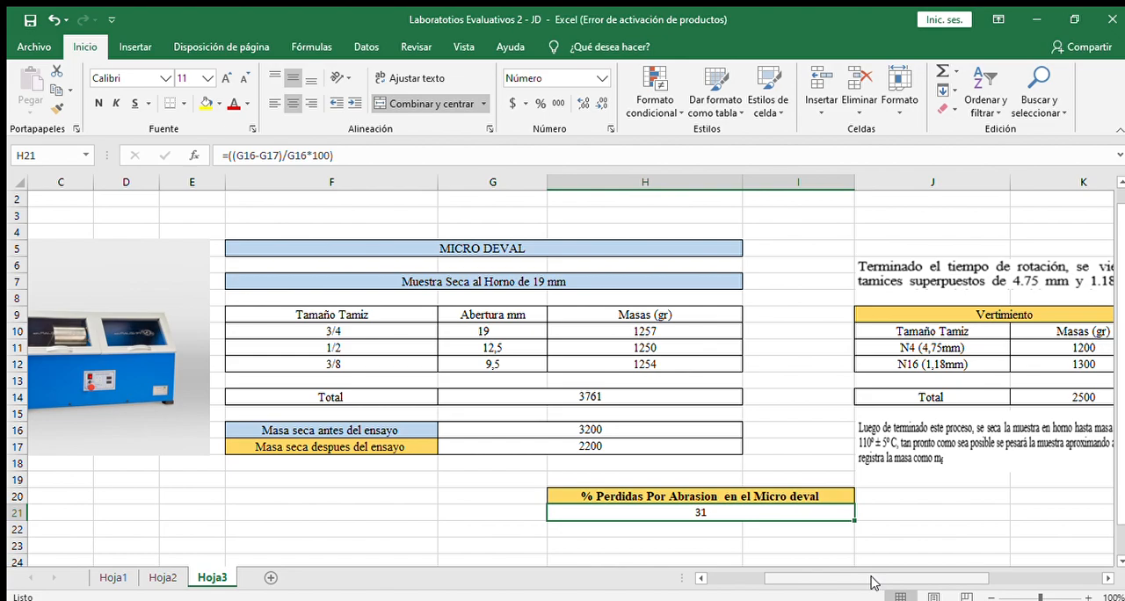
pyautogui.moveTo(873, 582); pyautogui.dragTo(848, 586)
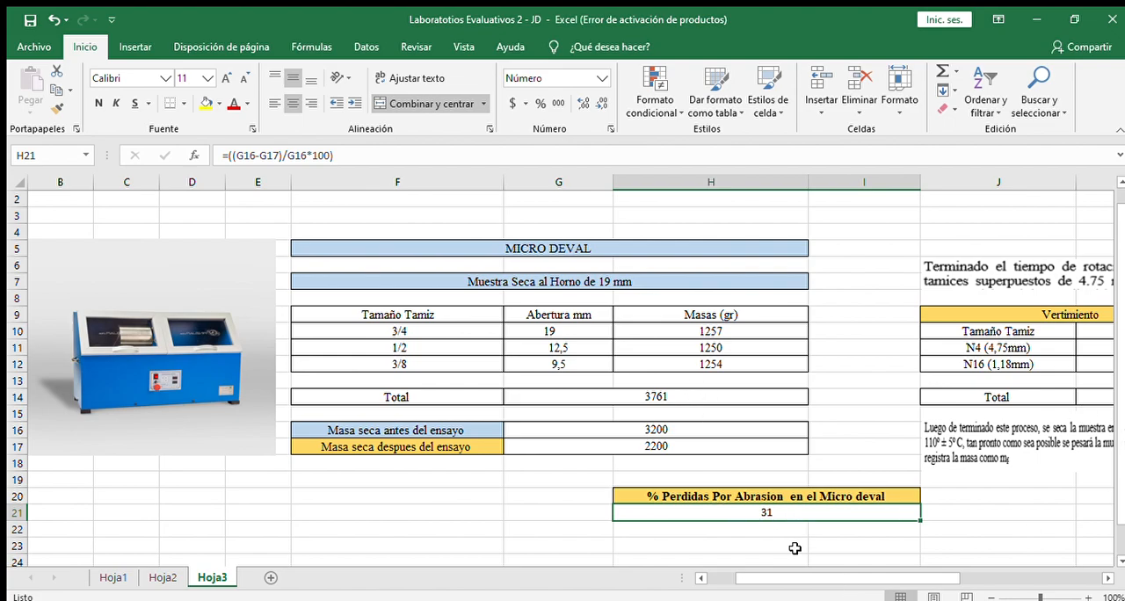
pyautogui.moveTo(779, 577)
pyautogui.mouseDown()
pyautogui.moveTo(818, 577)
pyautogui.moveTo(769, 585)
pyautogui.mouseUp()
pyautogui.doubleClick(738, 390)
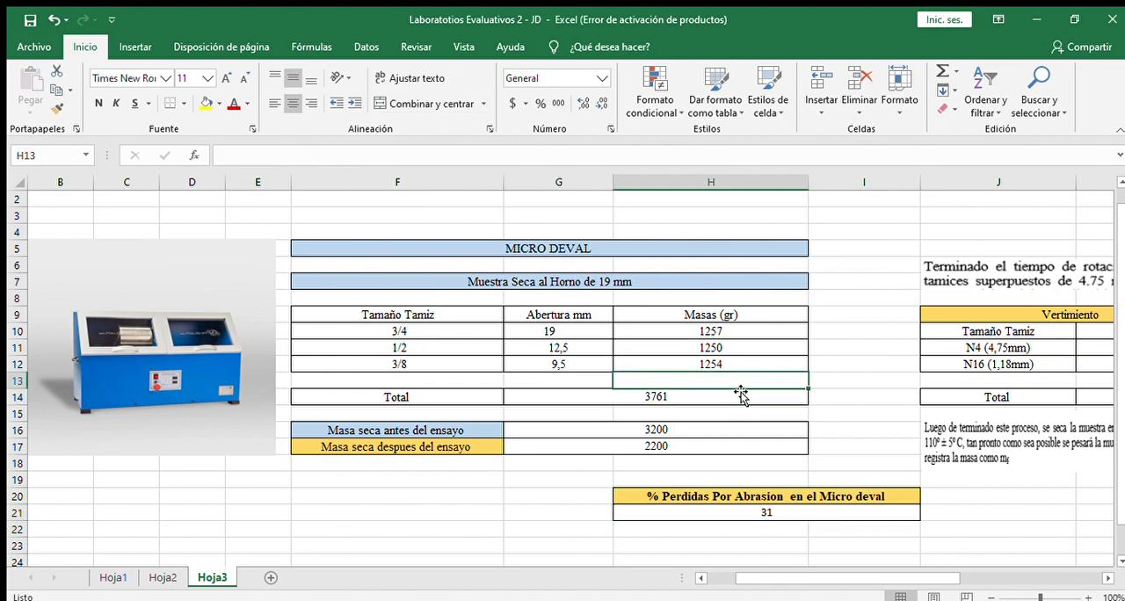
pyautogui.doubleClick(697, 405)
pyautogui.doubleClick(697, 400)
pyautogui.press('Escape')
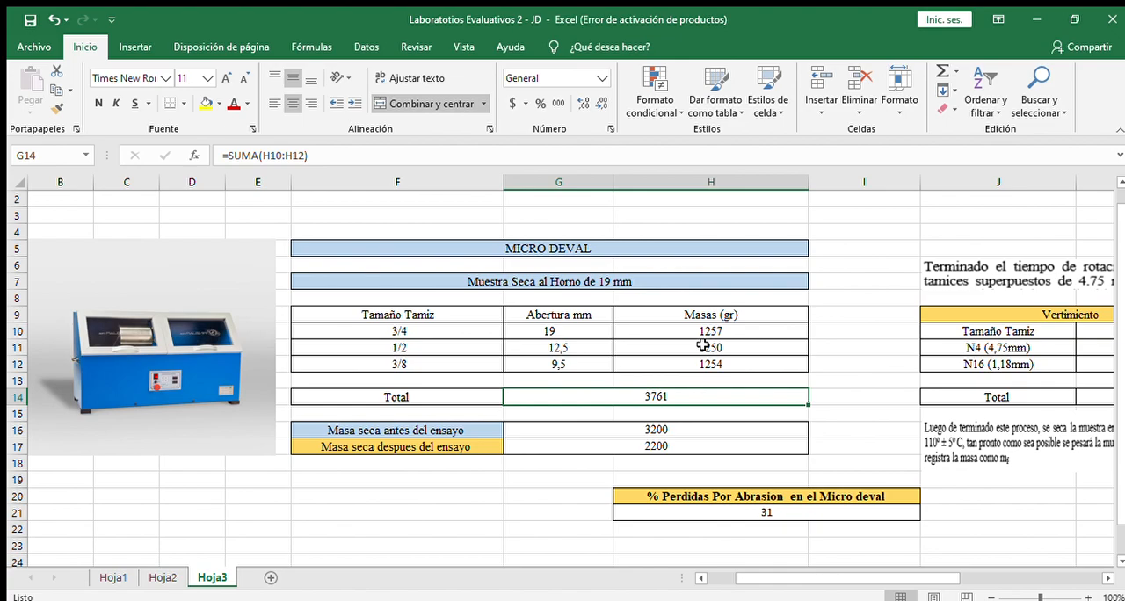
# Step: Review the dry mass before the test in G16 alongside the sieve mass total formula in G14
pyautogui.click(562, 436)
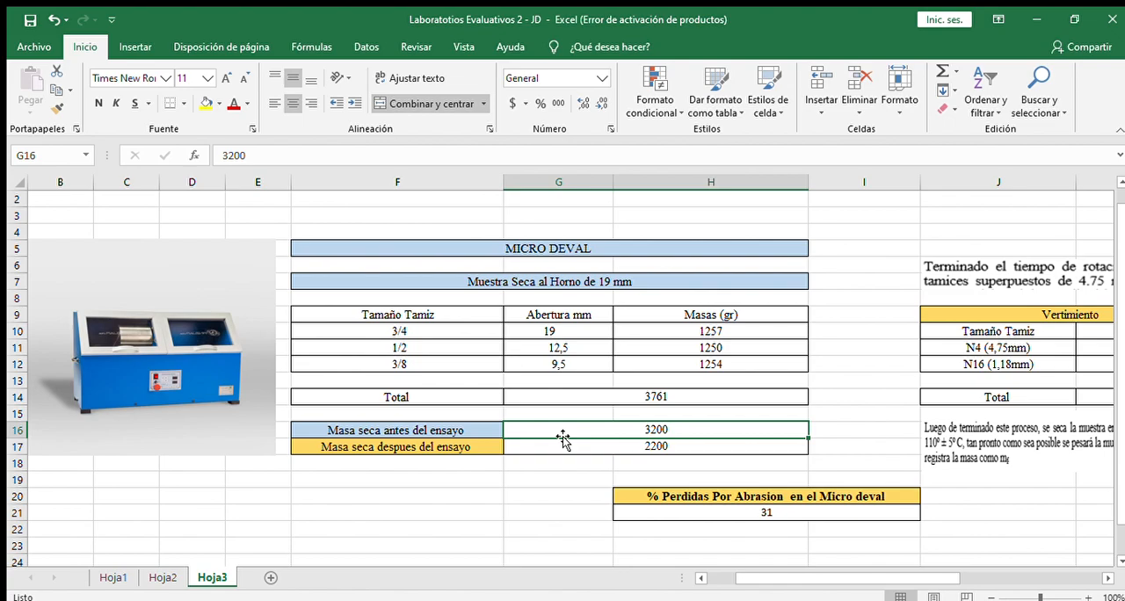
pyautogui.click(568, 395)
pyautogui.doubleClick(570, 395)
pyautogui.press('Escape')
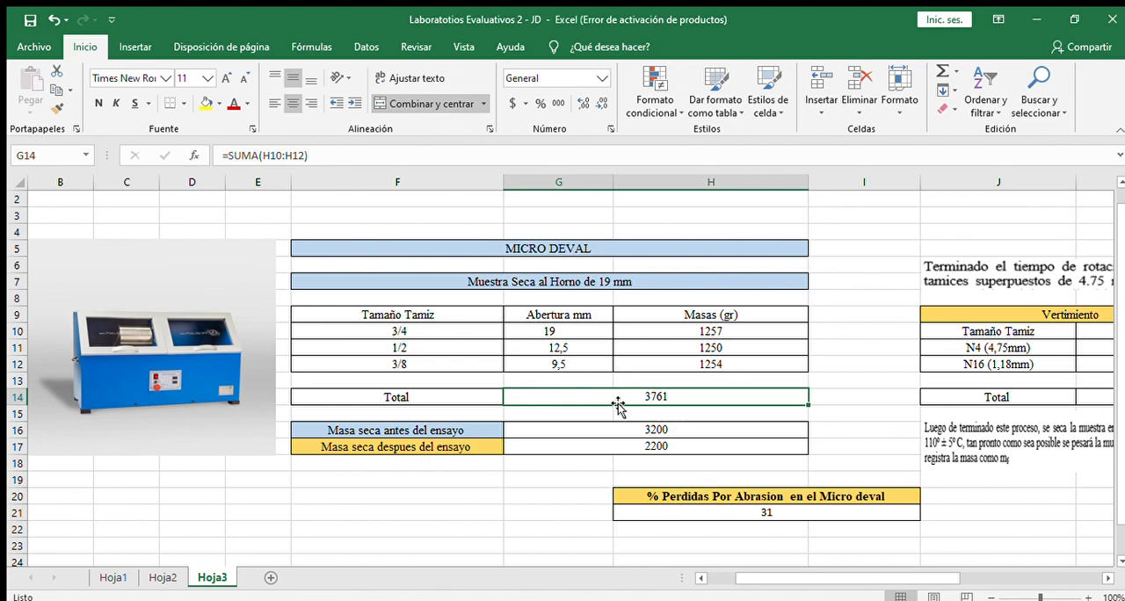
pyautogui.click(689, 433)
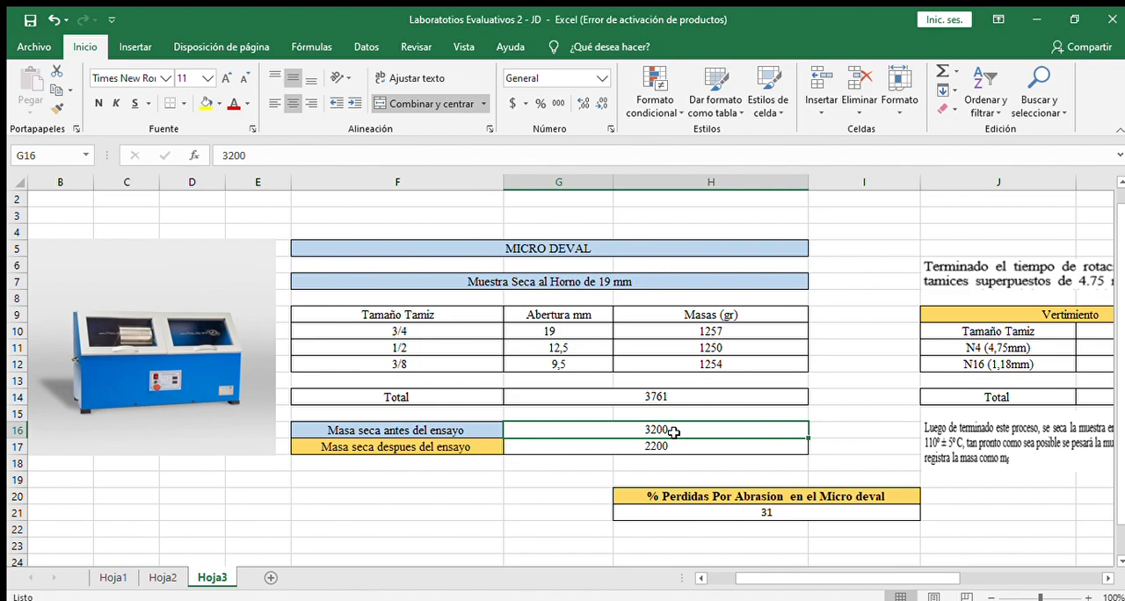
pyautogui.press('Right')
pyautogui.press('Right')
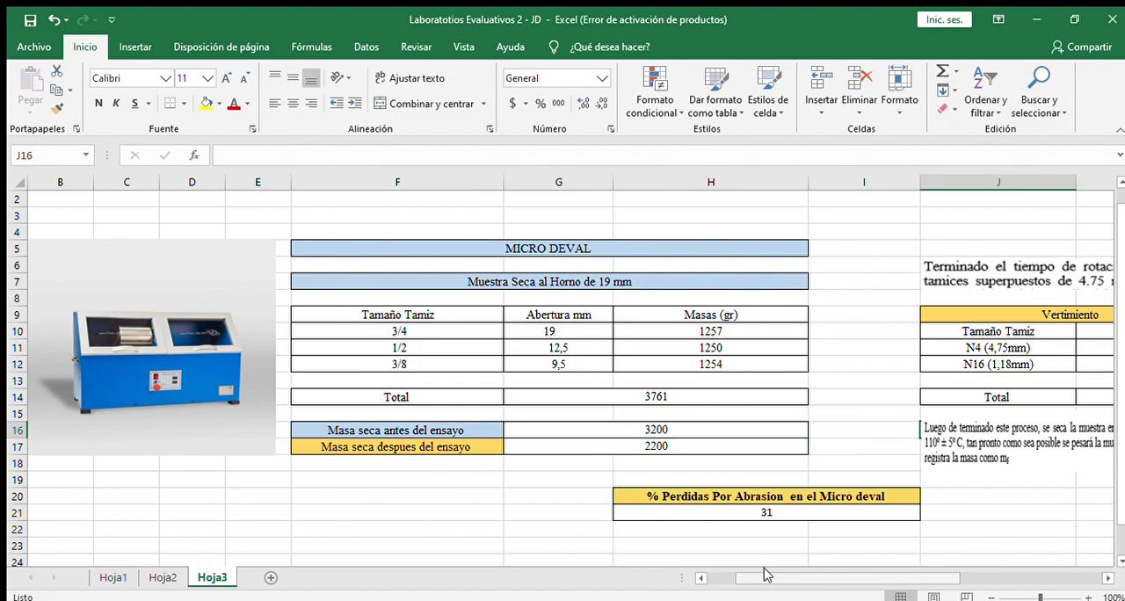
# Step: Examine the Vertimiento table's N4 and N16 sieve masses and the total formula in K14
pyautogui.moveTo(793, 576); pyautogui.dragTo(879, 576)
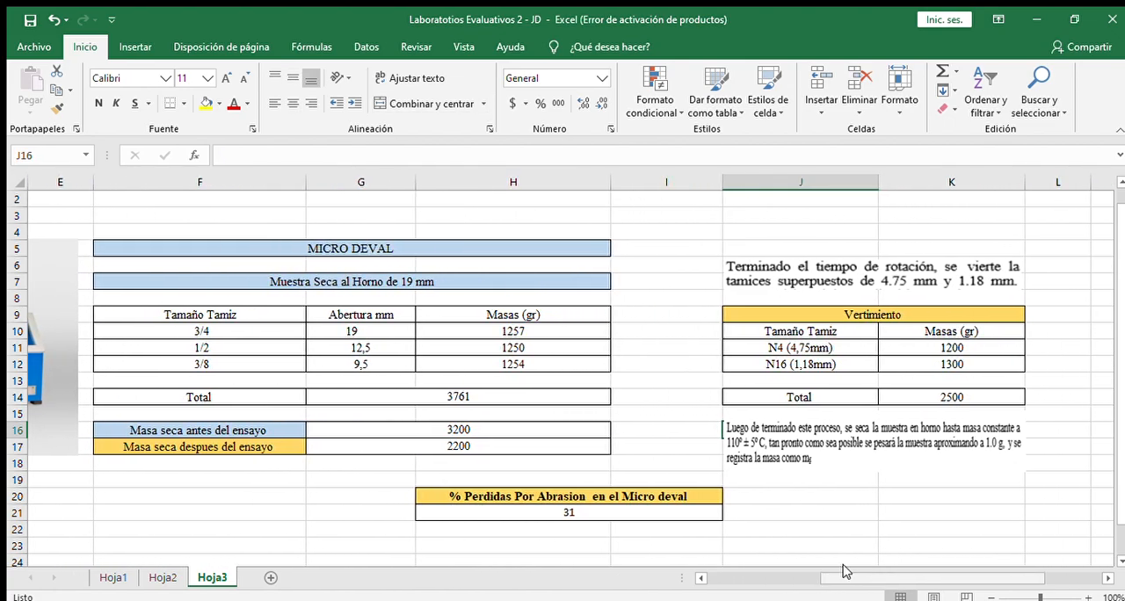
pyautogui.click(514, 424)
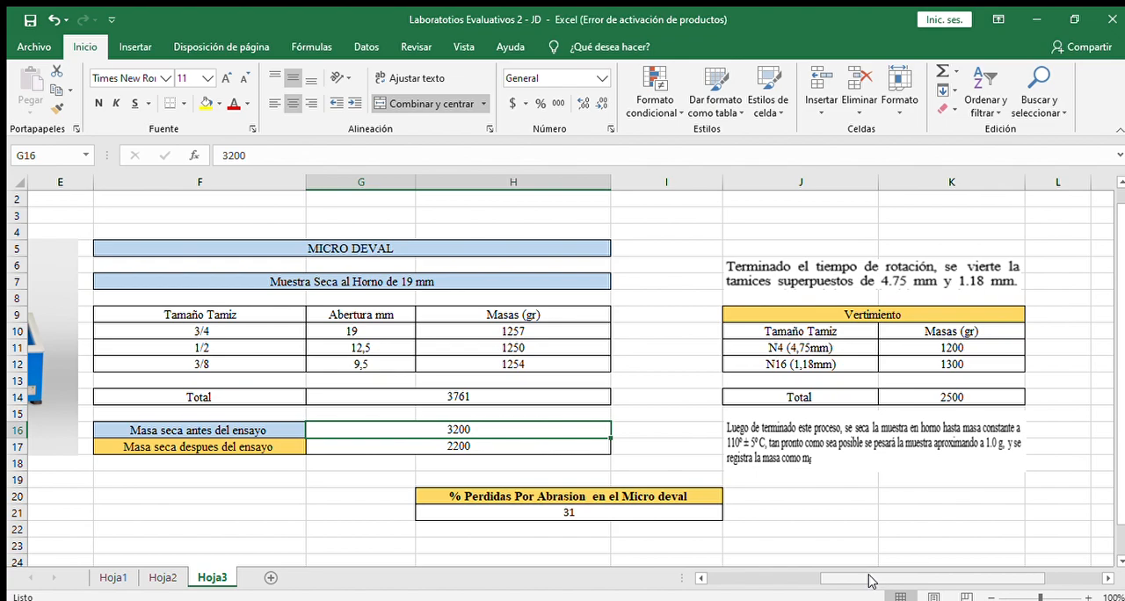
pyautogui.press('Right')
pyautogui.press('Right')
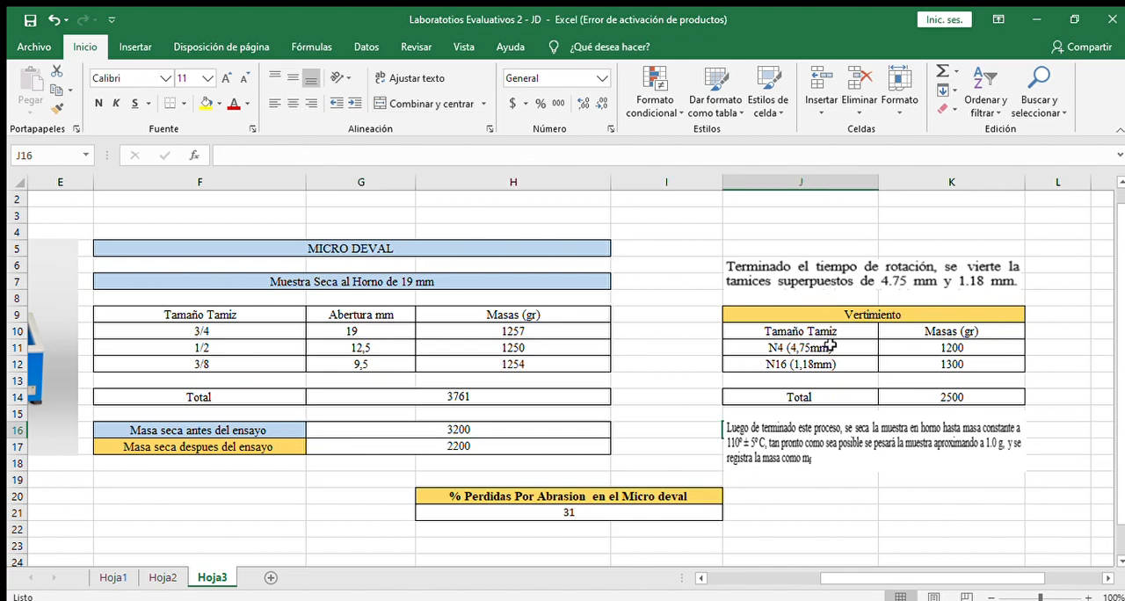
pyautogui.click(947, 345)
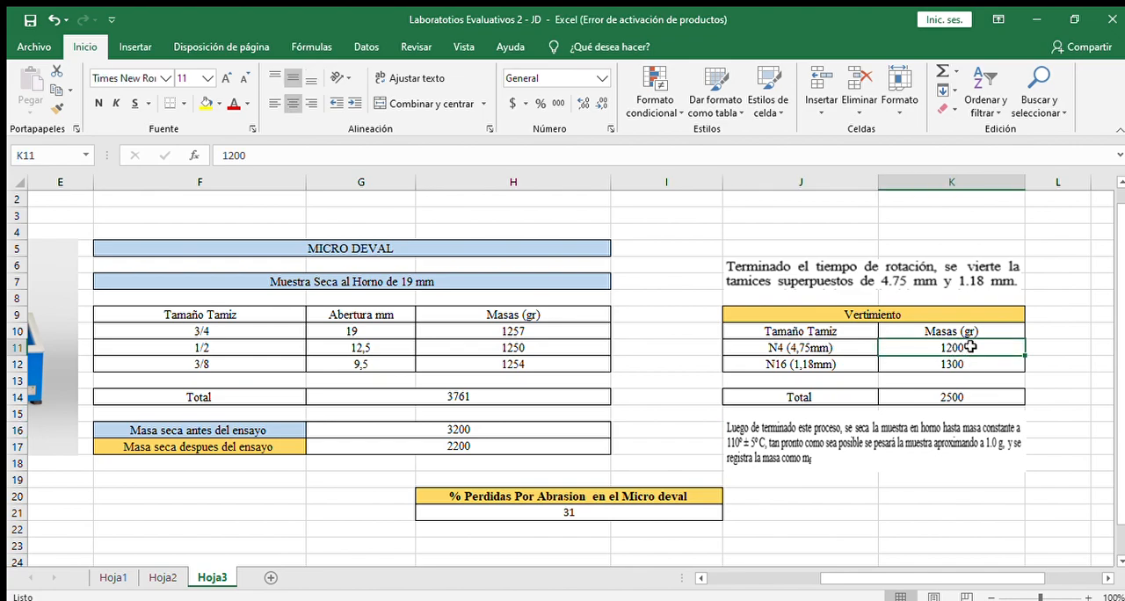
pyautogui.click(967, 362)
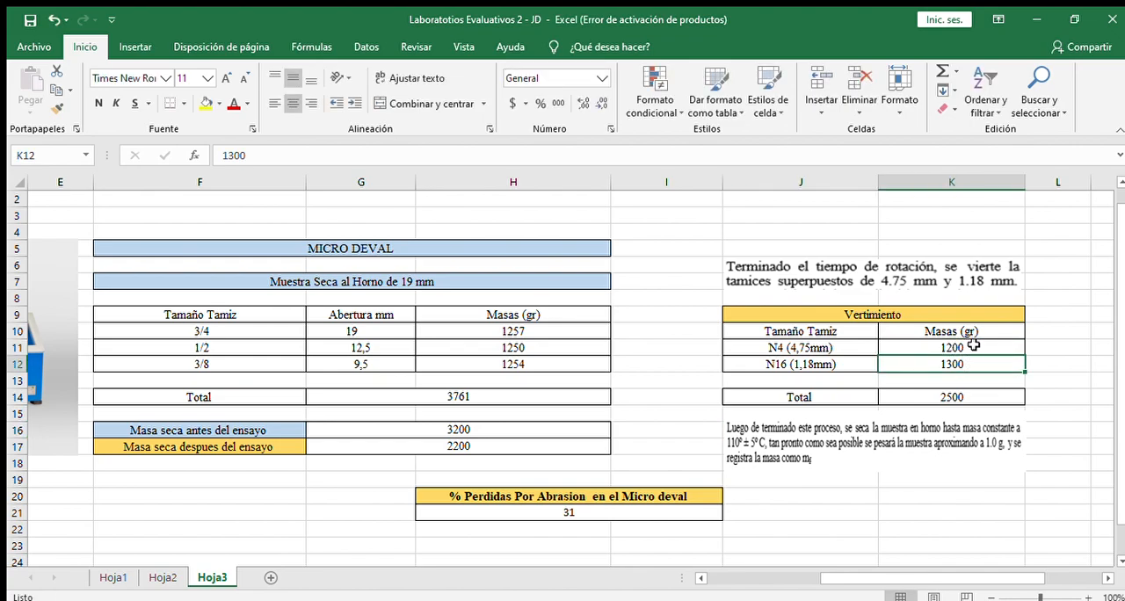
pyautogui.doubleClick(980, 393)
pyautogui.press('Escape')
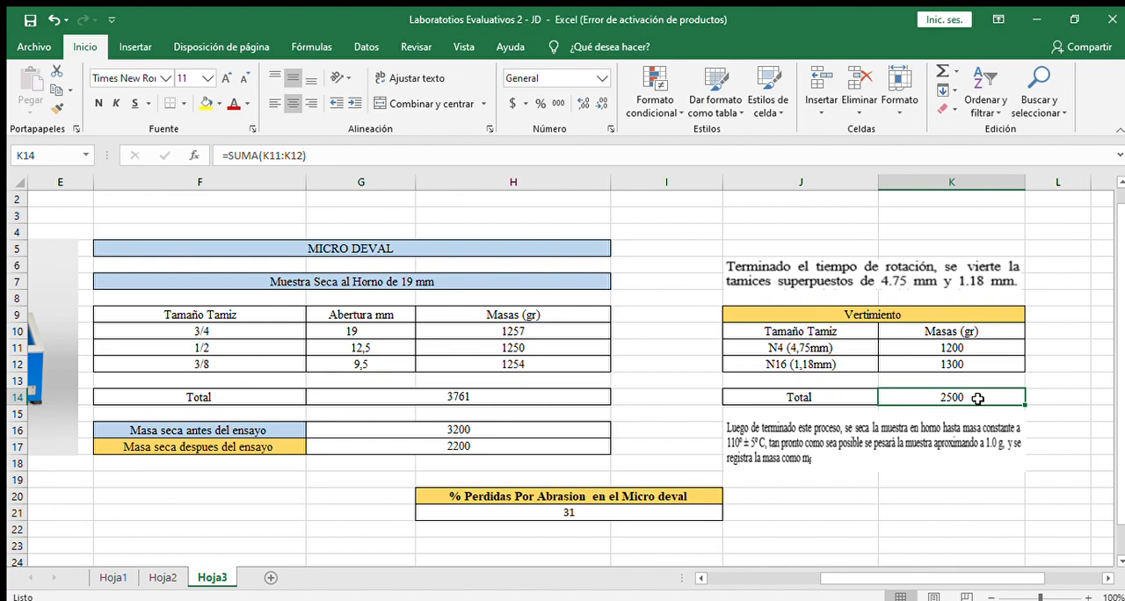
pyautogui.doubleClick(977, 398)
pyautogui.press('Escape')
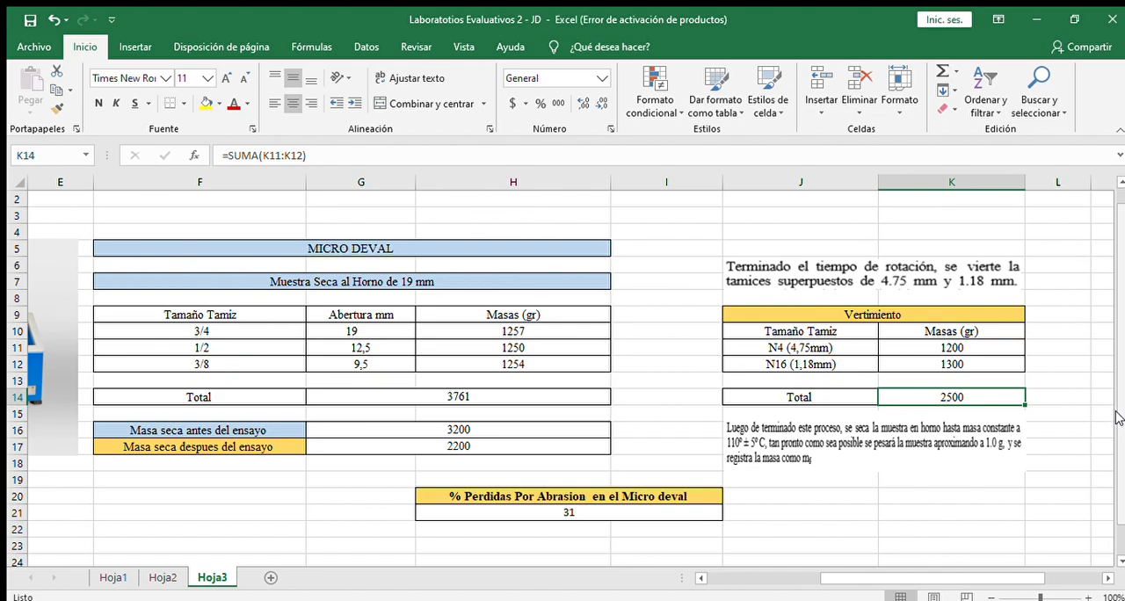
# Step: Set the dry mass after the Micro Deval test in G17 to 200
pyautogui.scroll(-1, 1118, 417)
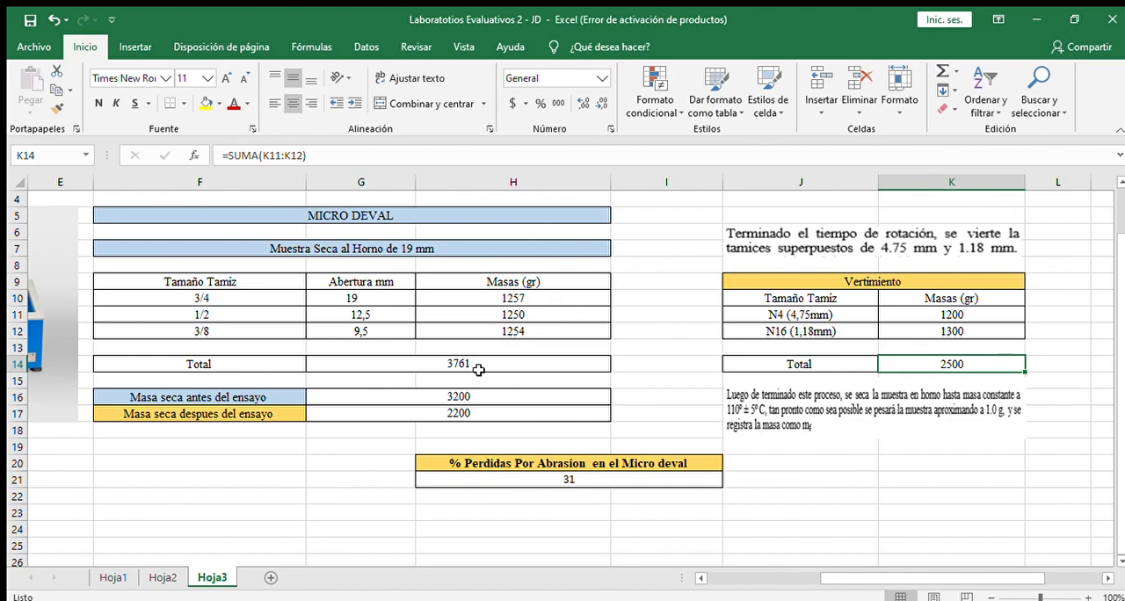
pyautogui.click(497, 419)
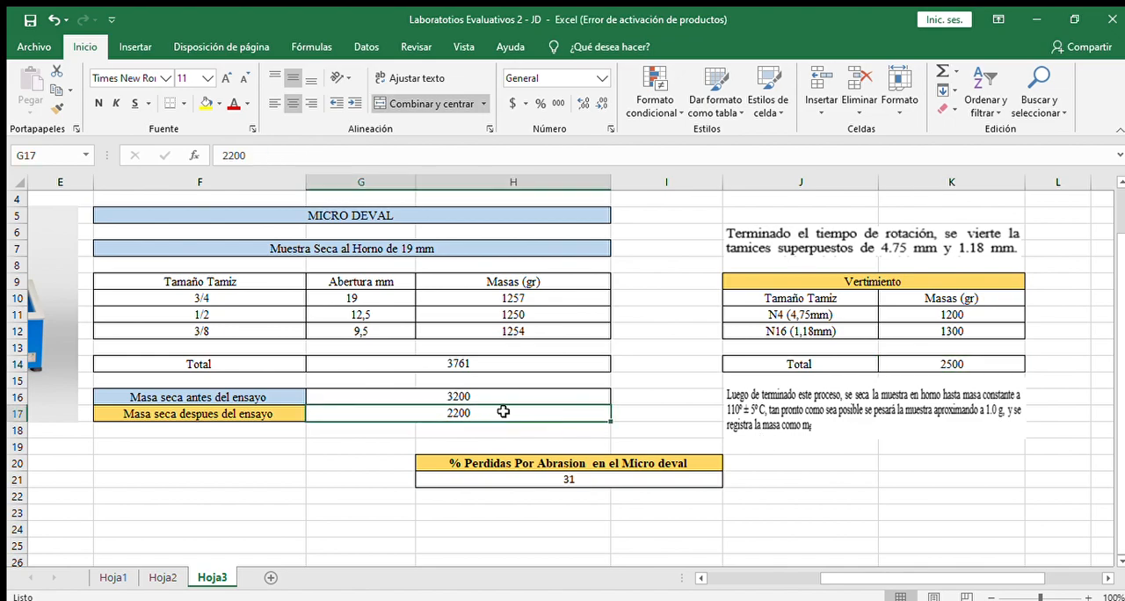
pyautogui.press('BackSpace')
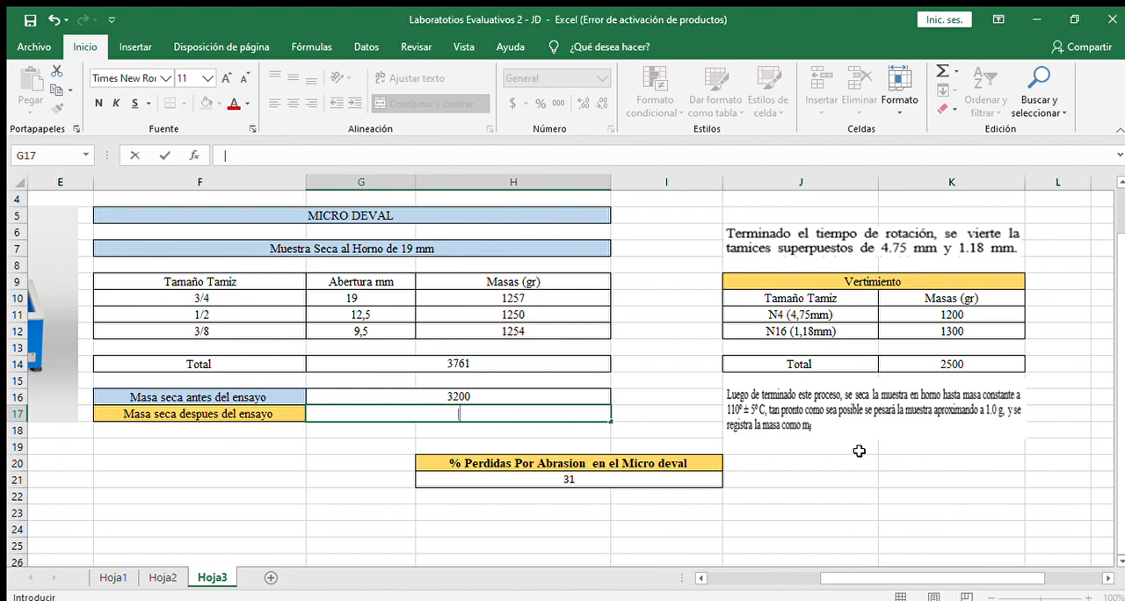
pyautogui.click(734, 496)
pyautogui.click(457, 414)
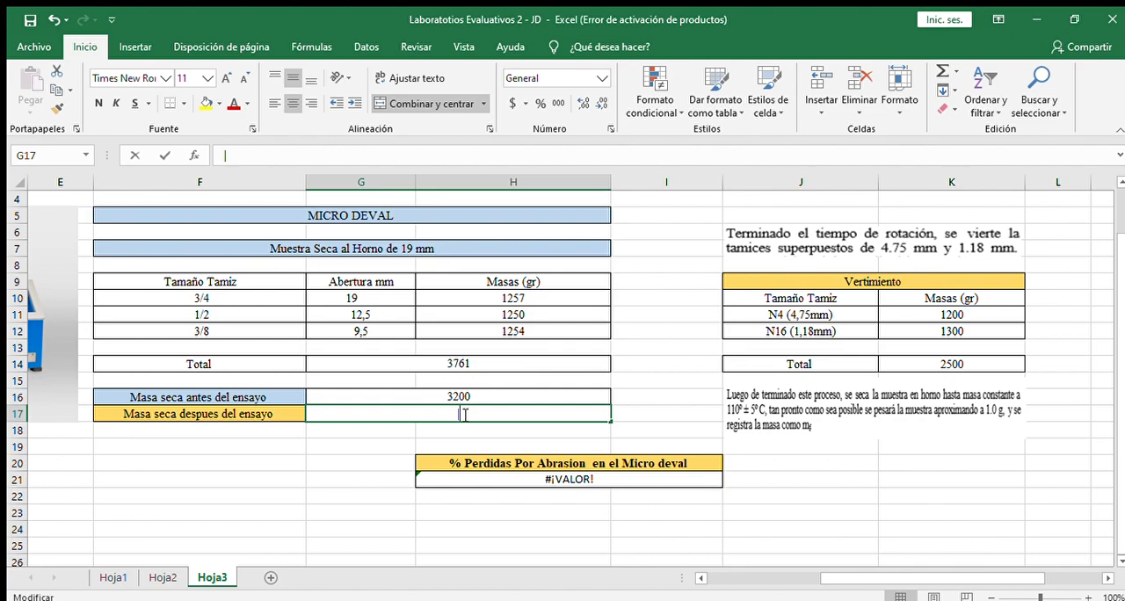
pyautogui.doubleClick(475, 414)
pyautogui.write('200')
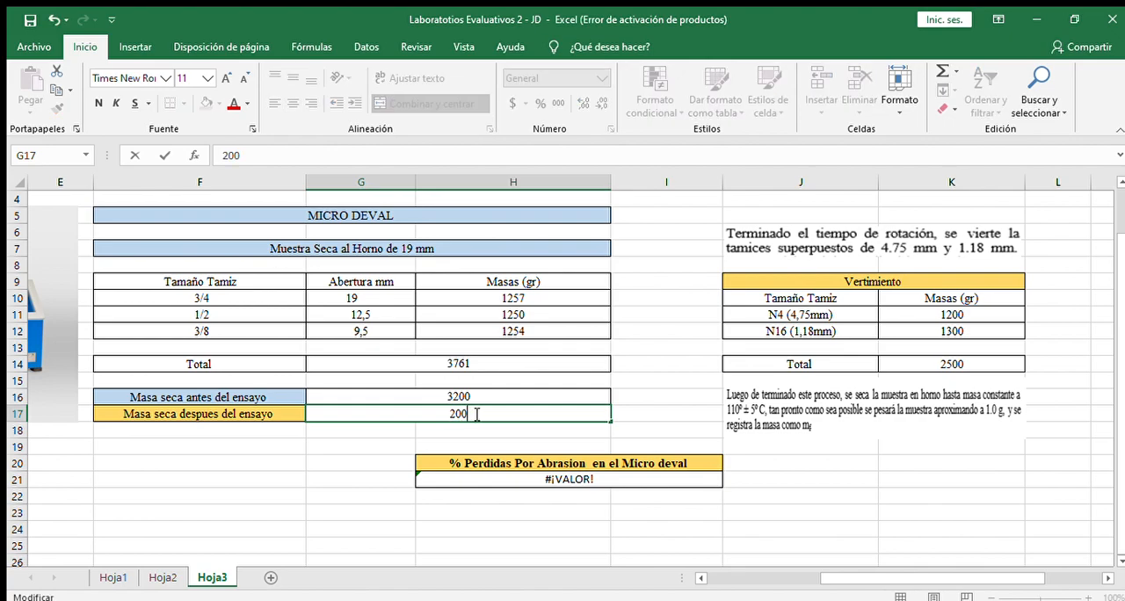
pyautogui.press('Return')
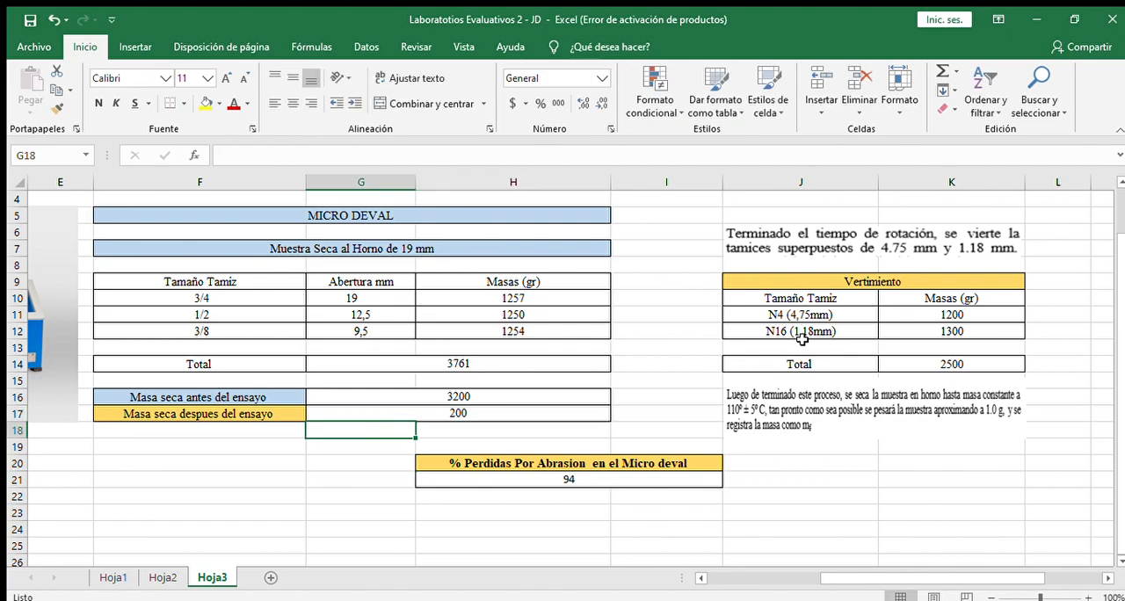
# Step: Set the dry mass after the Micro Deval test in G17 to 2000
pyautogui.click(502, 411)
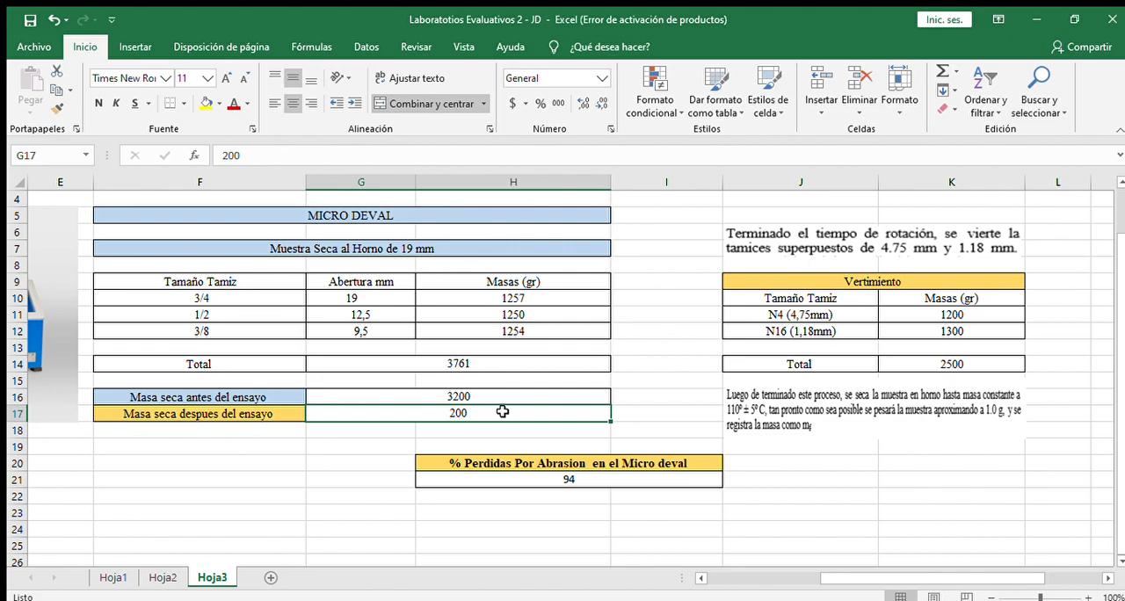
pyautogui.press('BackSpace')
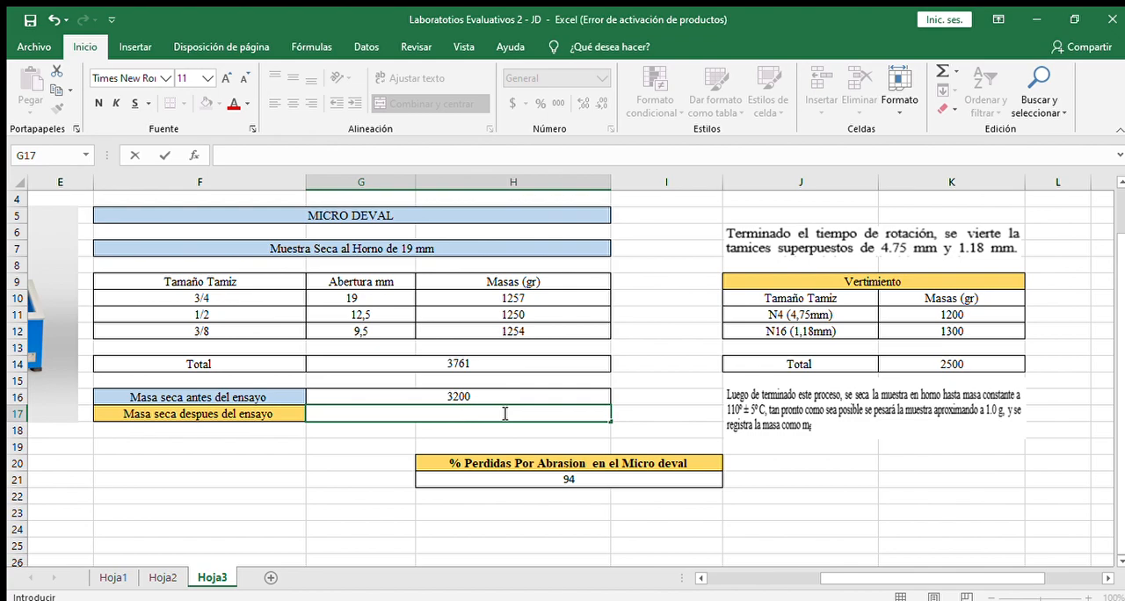
pyautogui.write('2000')
pyautogui.press('Return')
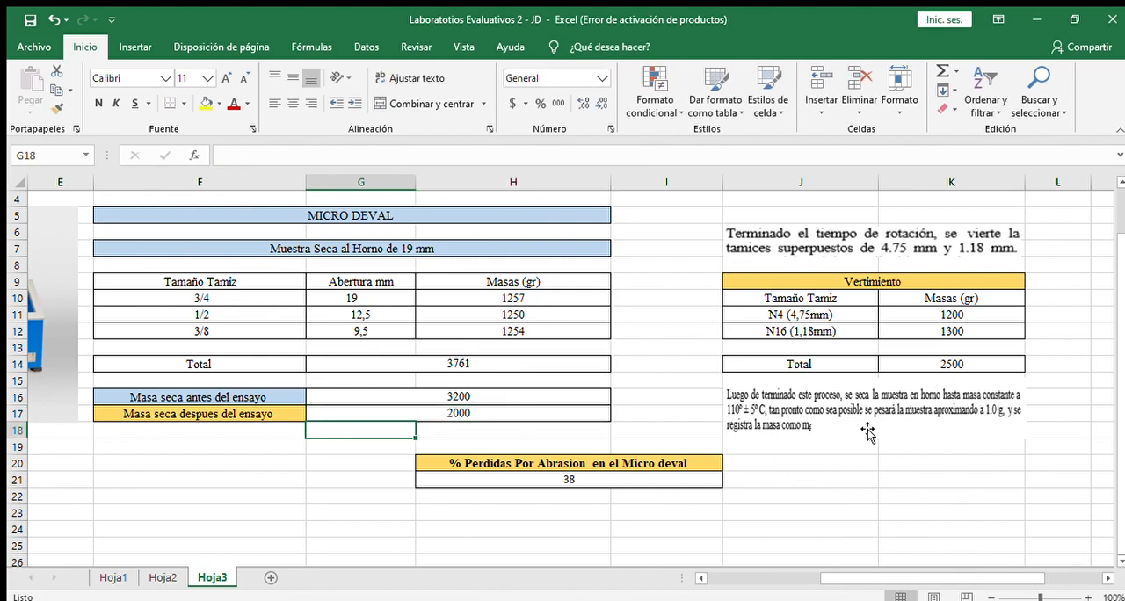
# Step: Inspect the Micro Deval abrasion loss formula in H21 and the dry mass cells it references
pyautogui.doubleClick(599, 479)
pyautogui.press('Escape')
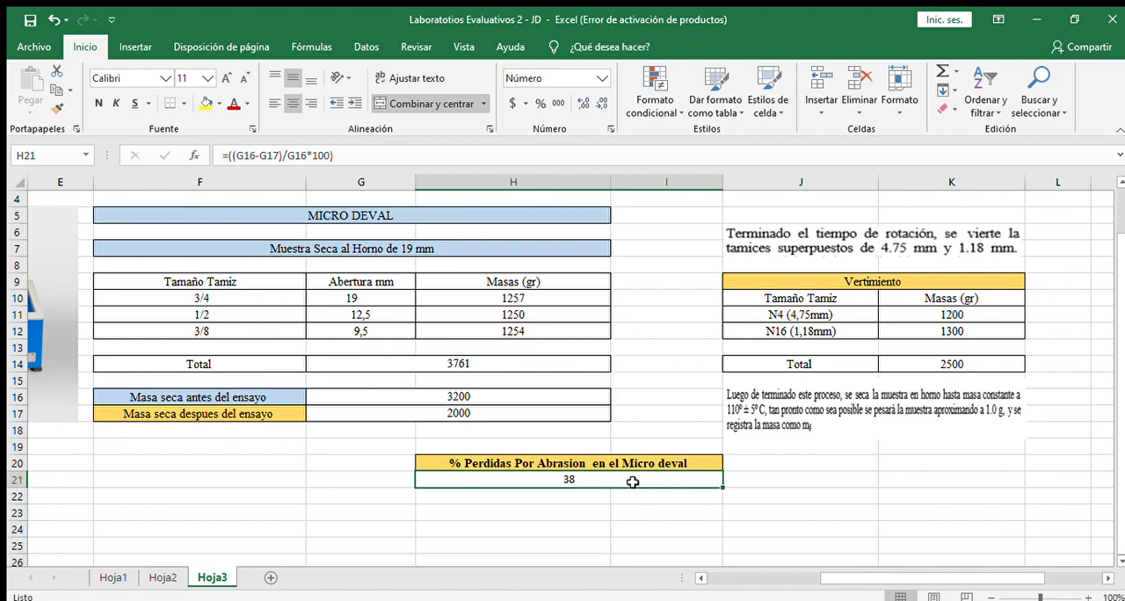
pyautogui.doubleClick(633, 482)
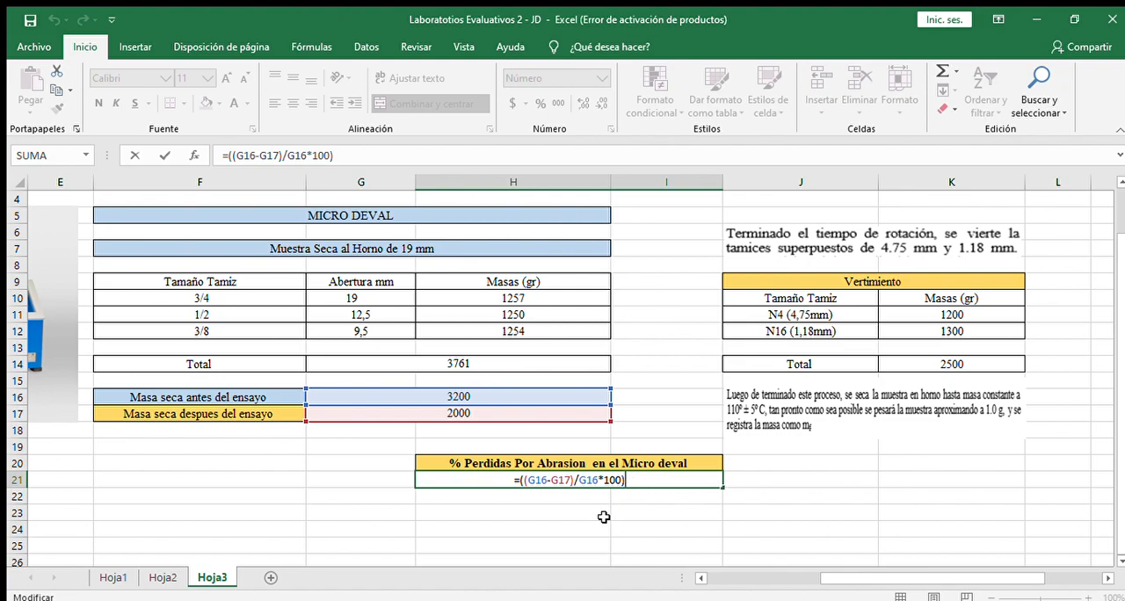
pyautogui.click(604, 516)
pyautogui.click(586, 482)
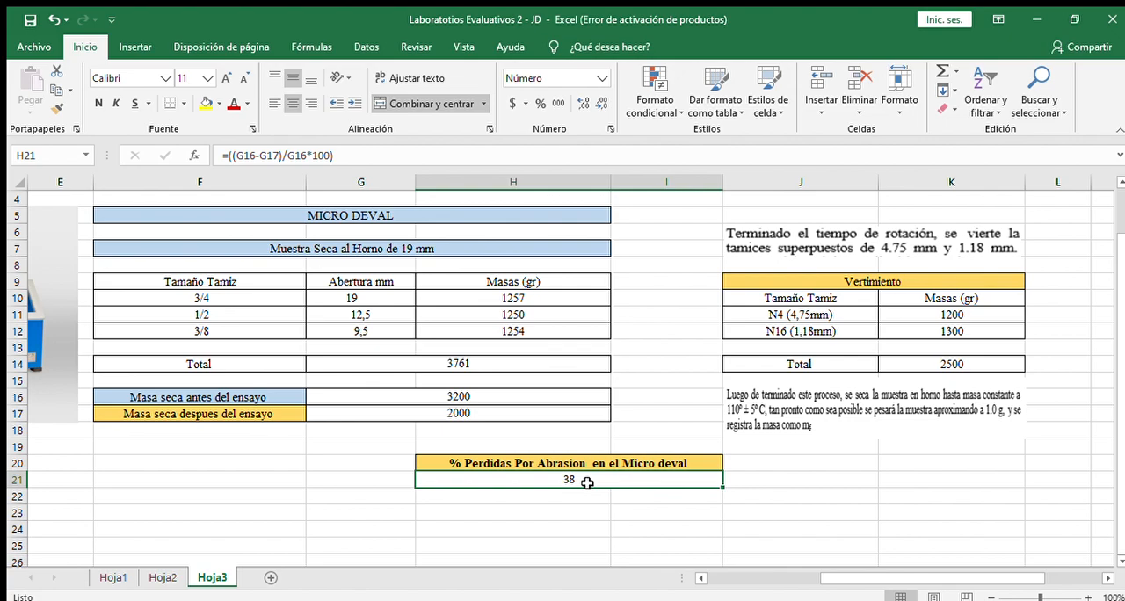
# Step: Recheck the dry mass in G16, the total formulas in G14 and K14, and the abrasion loss formula in H21
pyautogui.doubleClick(513, 395)
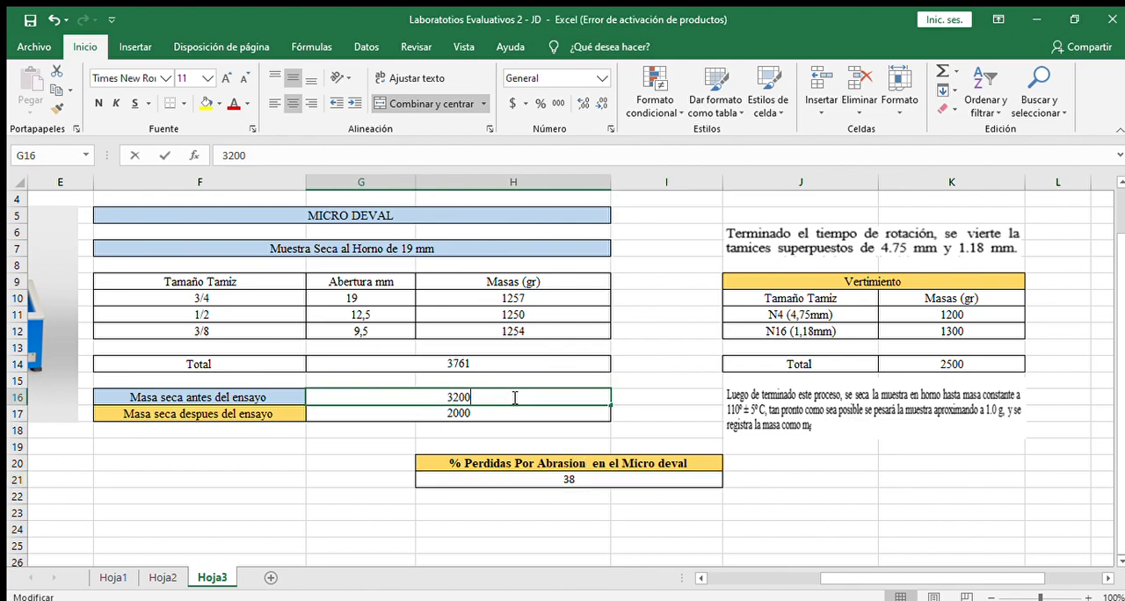
pyautogui.click(506, 363)
pyautogui.doubleClick(506, 364)
pyautogui.press('Escape')
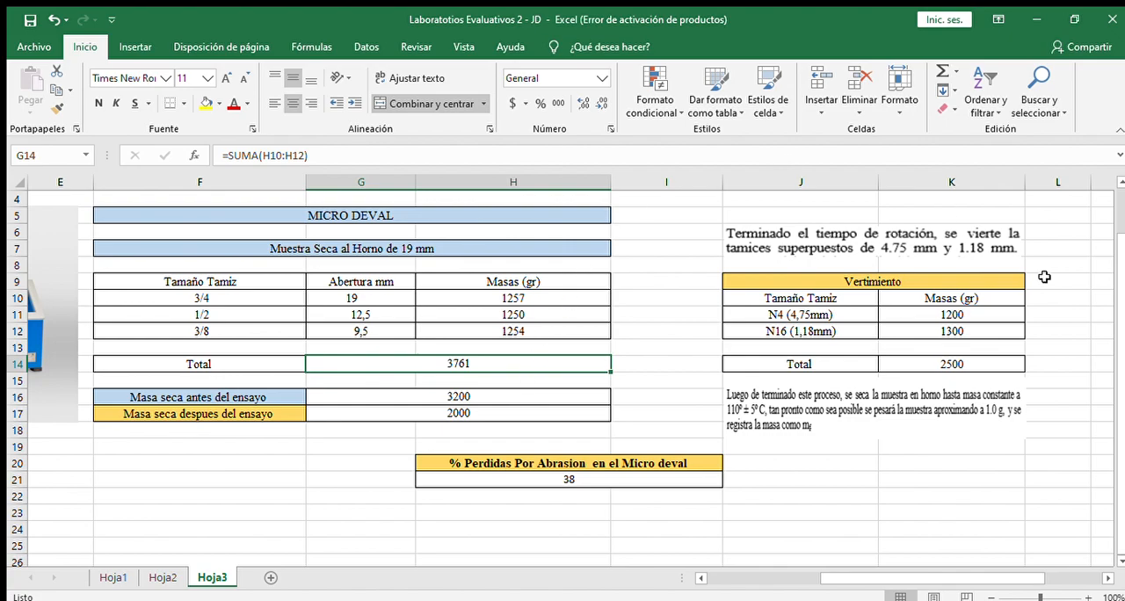
pyautogui.click(919, 362)
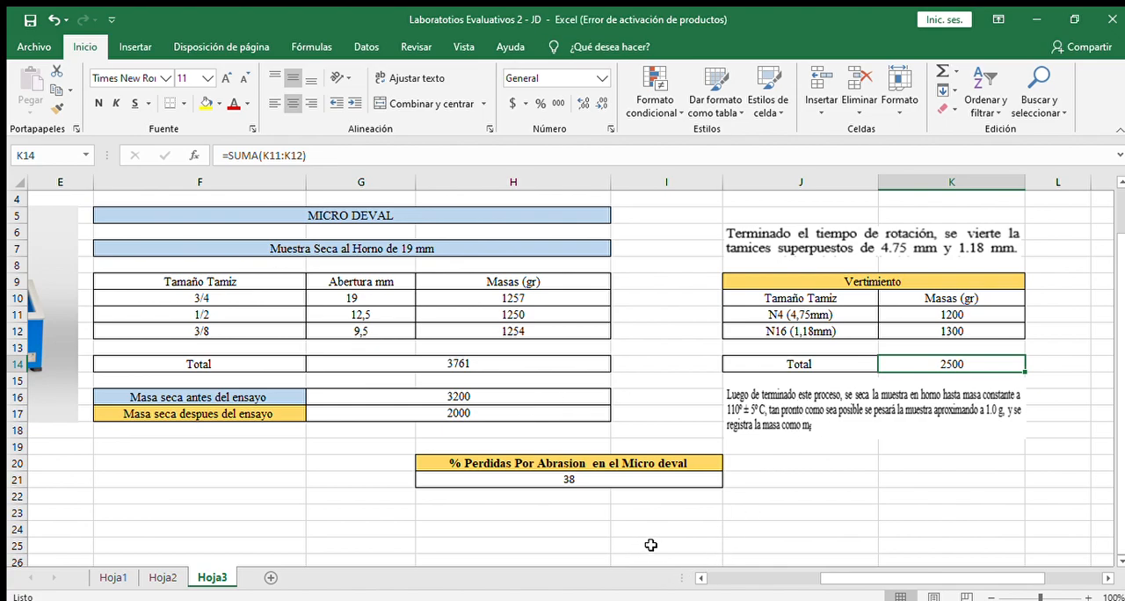
pyautogui.doubleClick(589, 480)
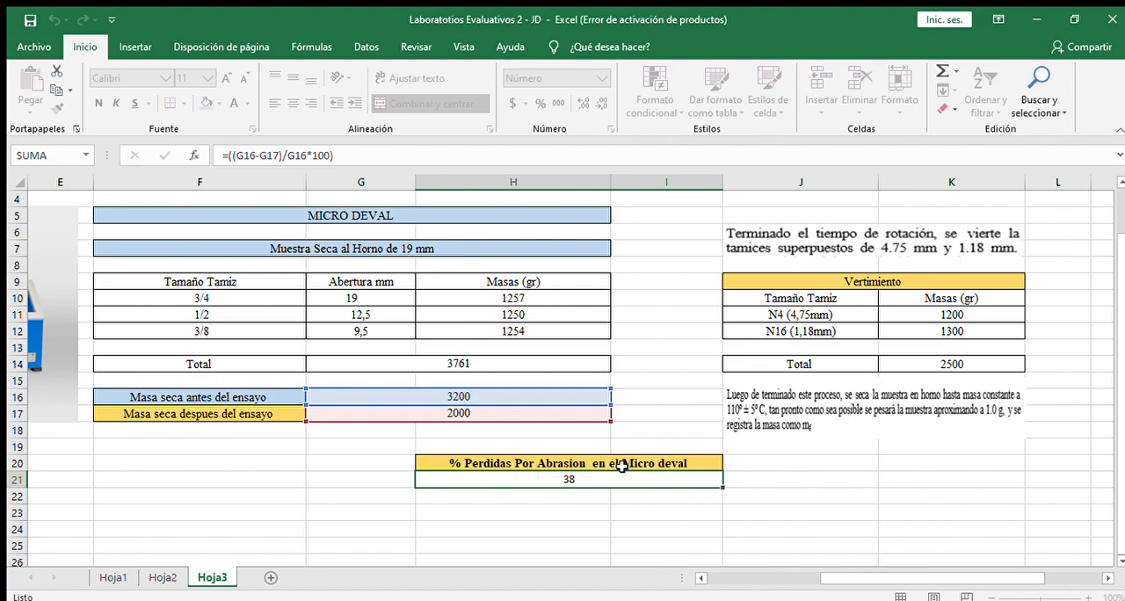
pyautogui.press('Escape')
pyautogui.scroll(1, 791, 439)
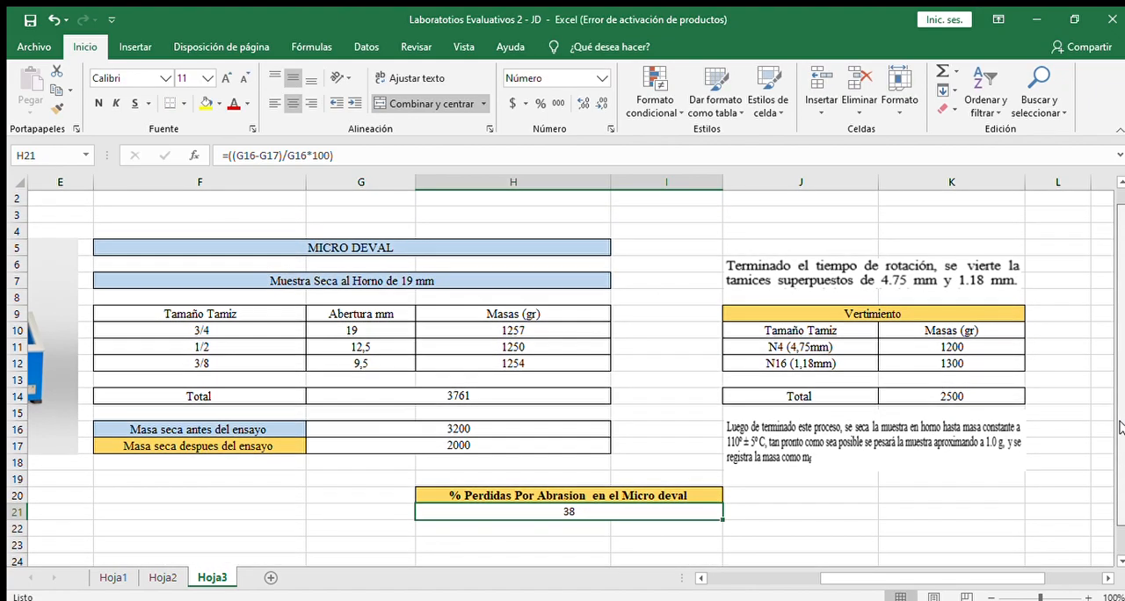
pyautogui.moveTo(897, 577); pyautogui.dragTo(843, 576)
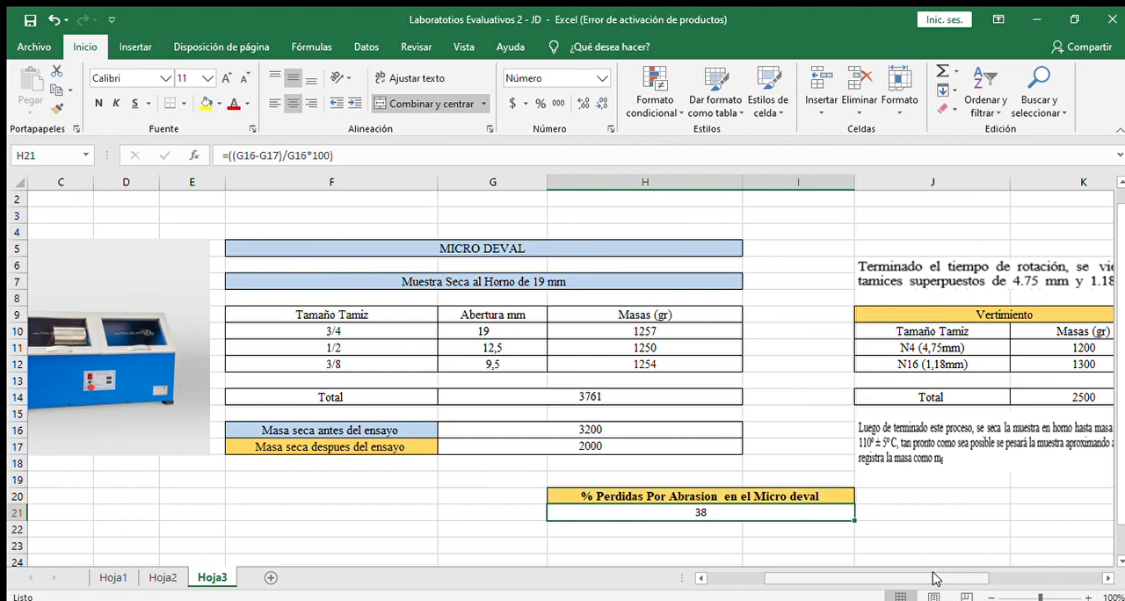